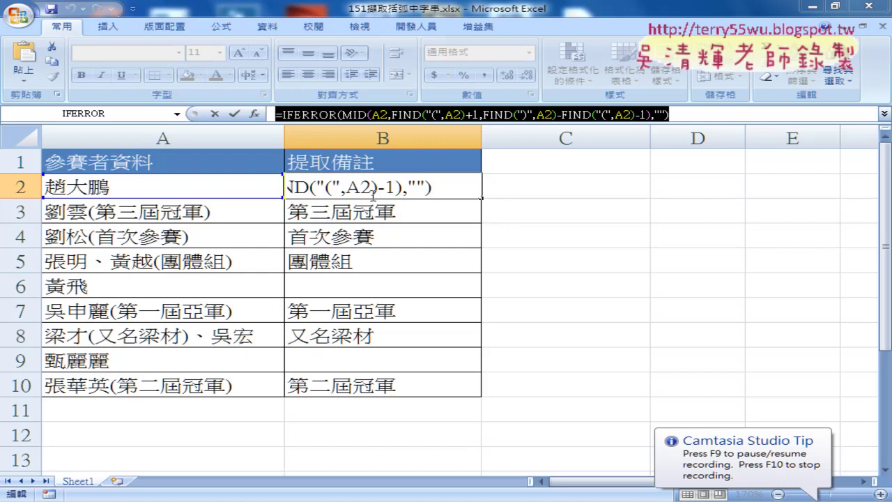
# Step: Commit B2's extraction formula, fill it down to B10, and show the Developer tab
pyautogui.click(234, 113)
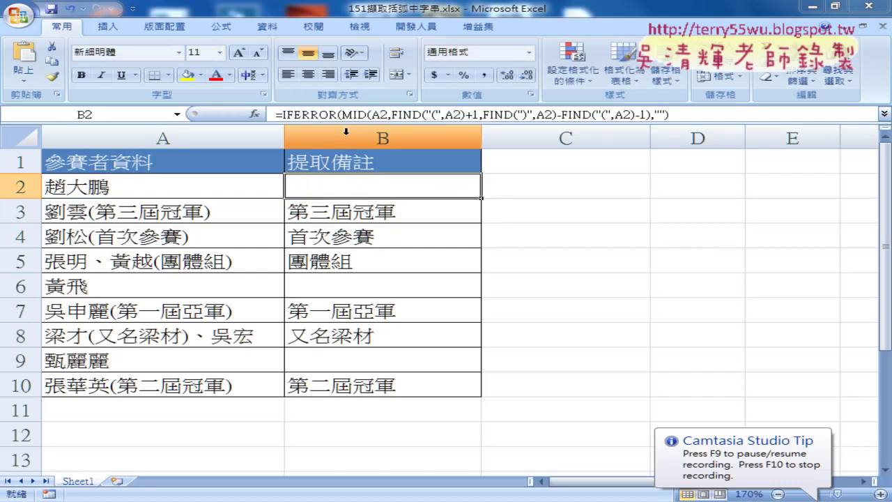
pyautogui.moveTo(481, 198); pyautogui.dragTo(479, 389)
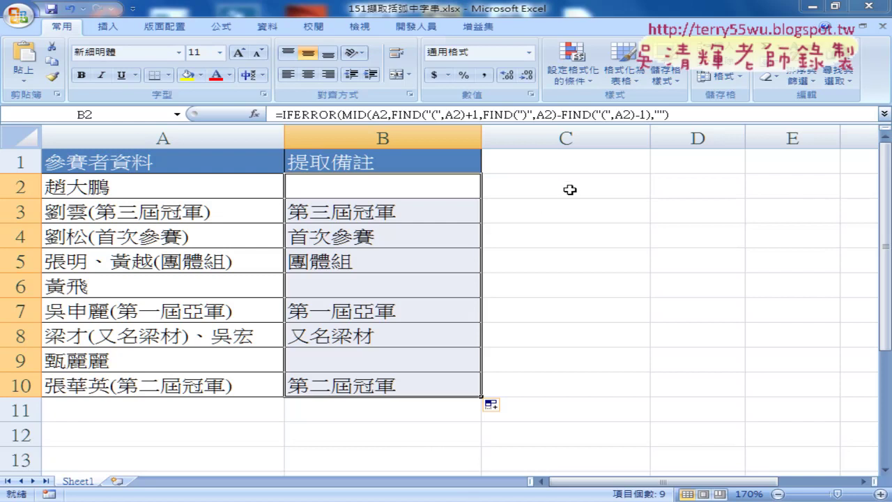
pyautogui.click(411, 28)
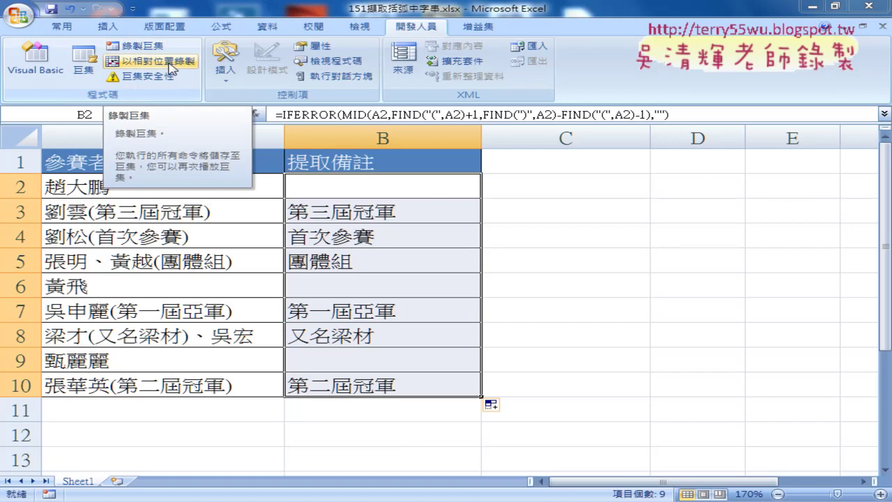
# Step: Narrow column C beside the extracted bracketed notes
pyautogui.click(546, 191)
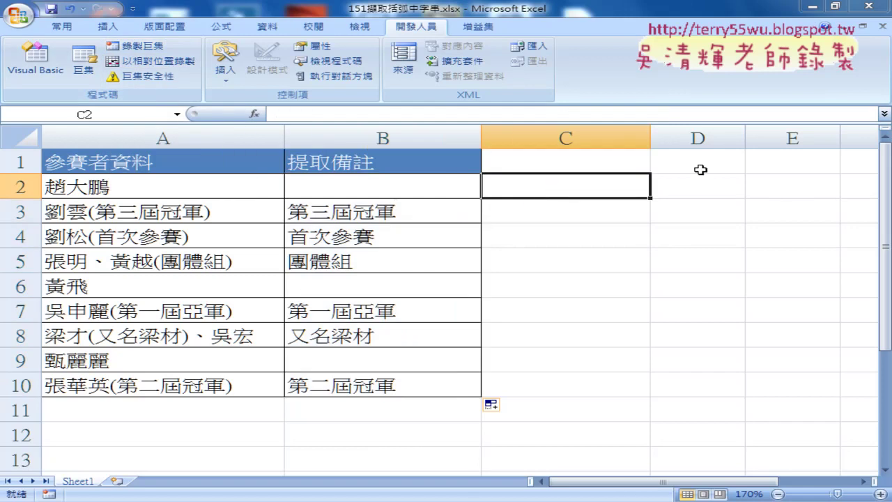
pyautogui.moveTo(651, 139); pyautogui.dragTo(526, 144)
pyautogui.click(592, 184)
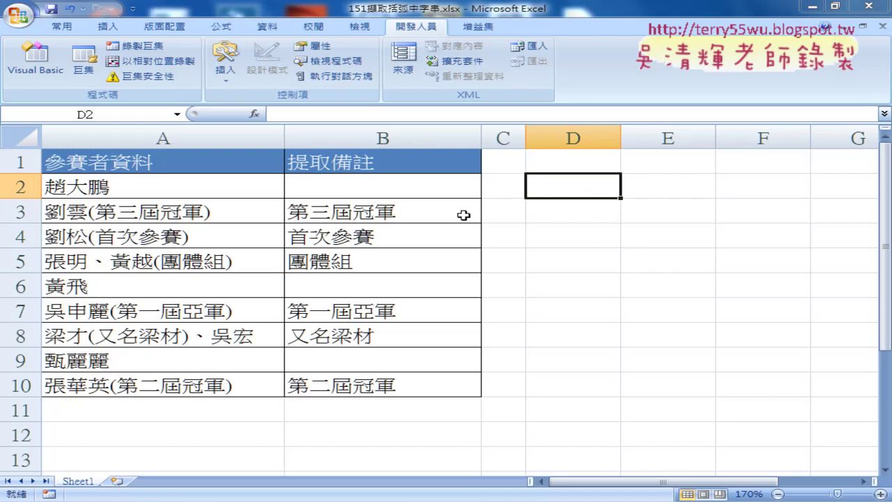
# Step: Inspect B2's IFERROR formula in edit mode, leaving it unchanged
pyautogui.click(389, 187)
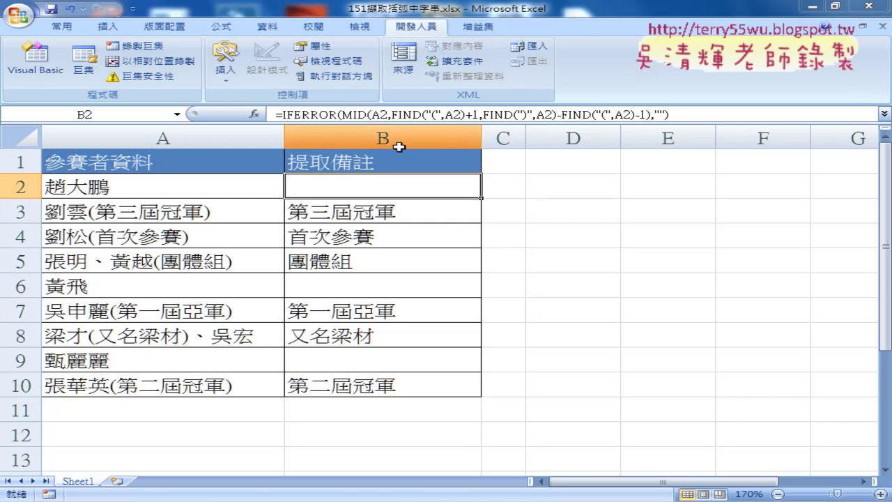
pyautogui.click(651, 212)
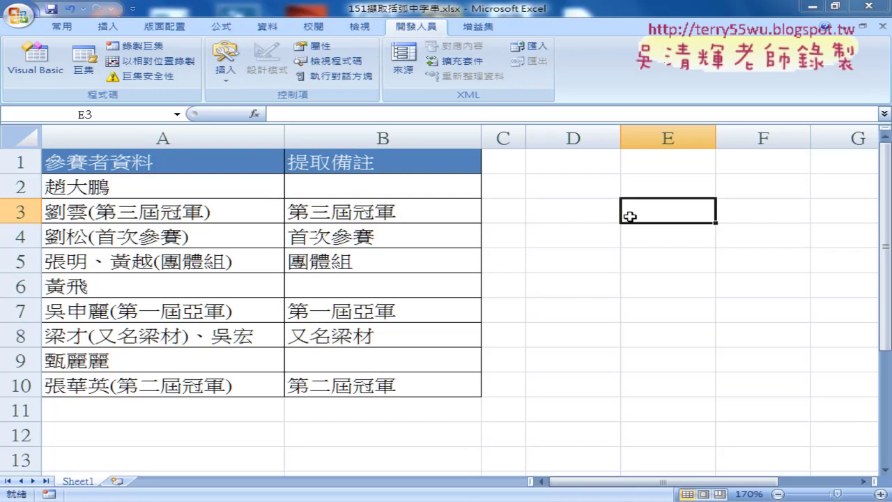
pyautogui.click(392, 191)
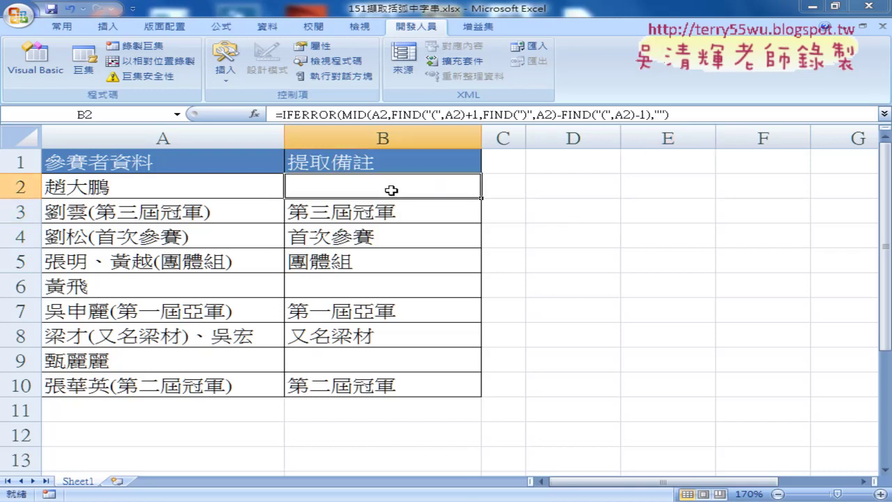
pyautogui.doubleClick(391, 190)
pyautogui.click(238, 115)
# Step: Fill B2's formula down to B10 and select the filled range B2:B10
pyautogui.doubleClick(481, 198)
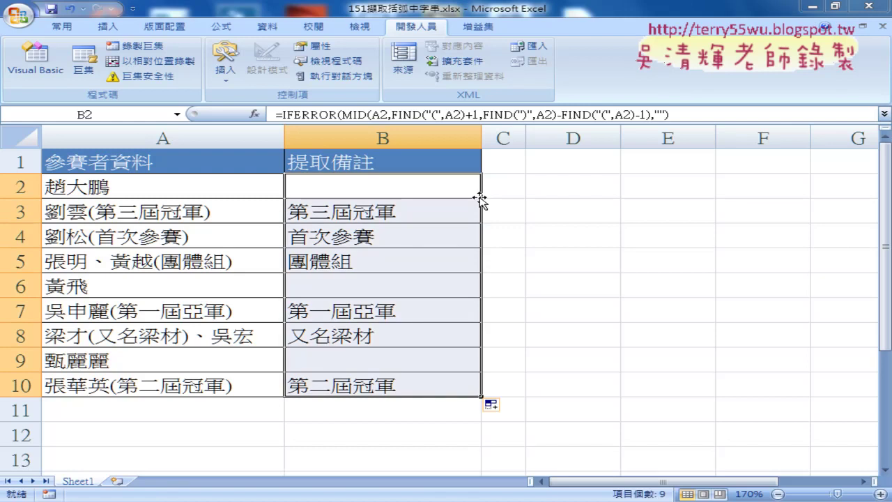
pyautogui.click(584, 195)
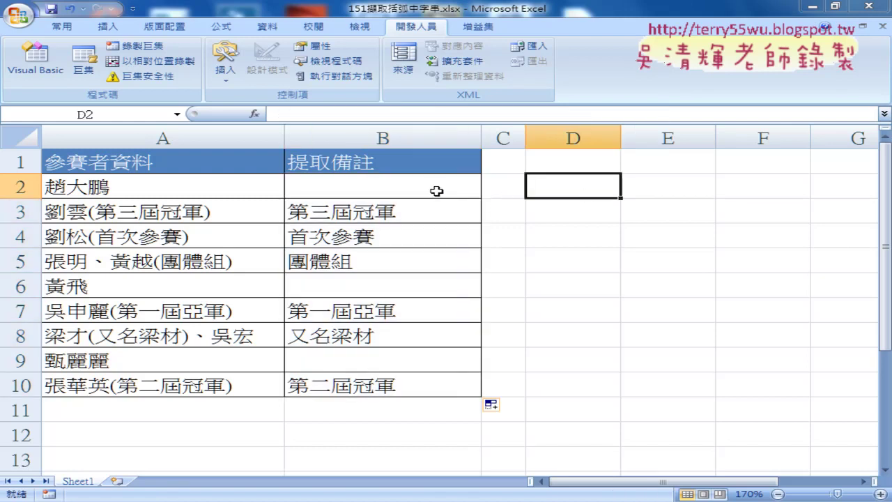
pyautogui.click(436, 190)
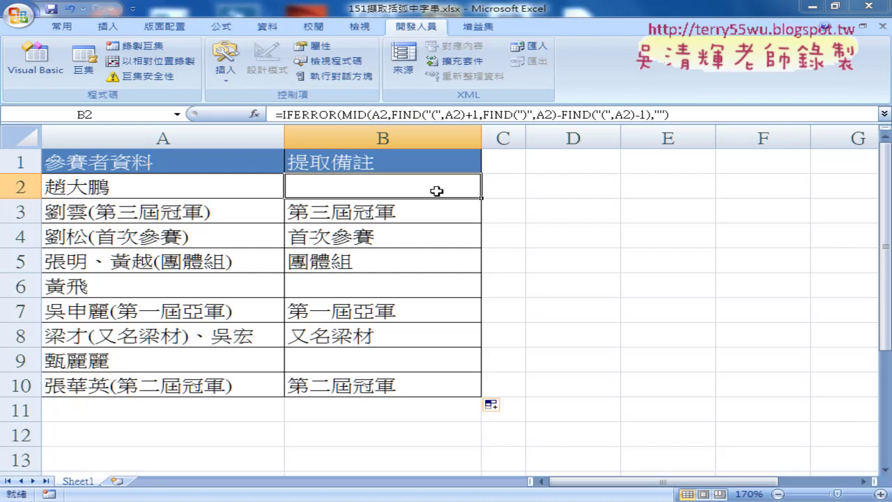
pyautogui.hotkey('ctrl', 'shift', 'Down')
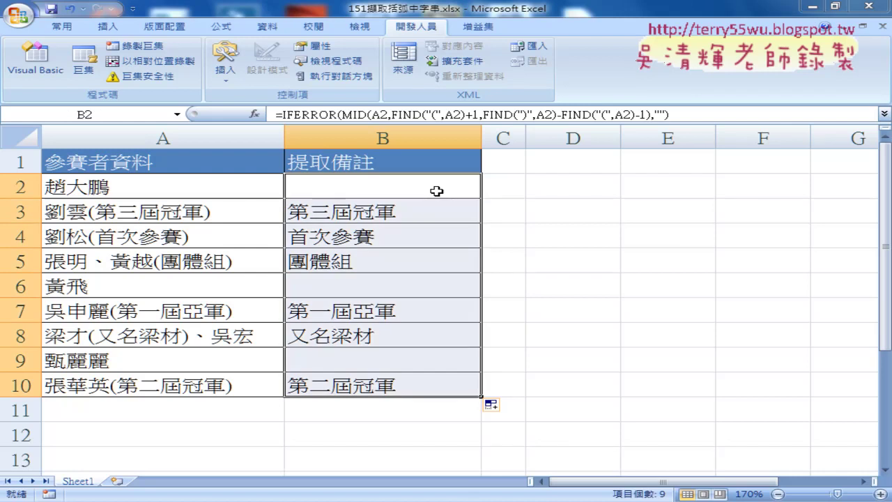
pyautogui.click(558, 203)
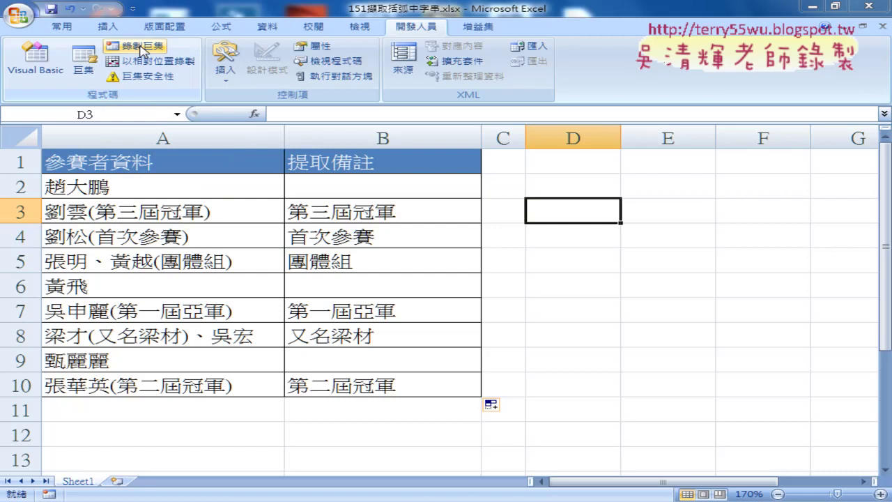
pyautogui.click(578, 192)
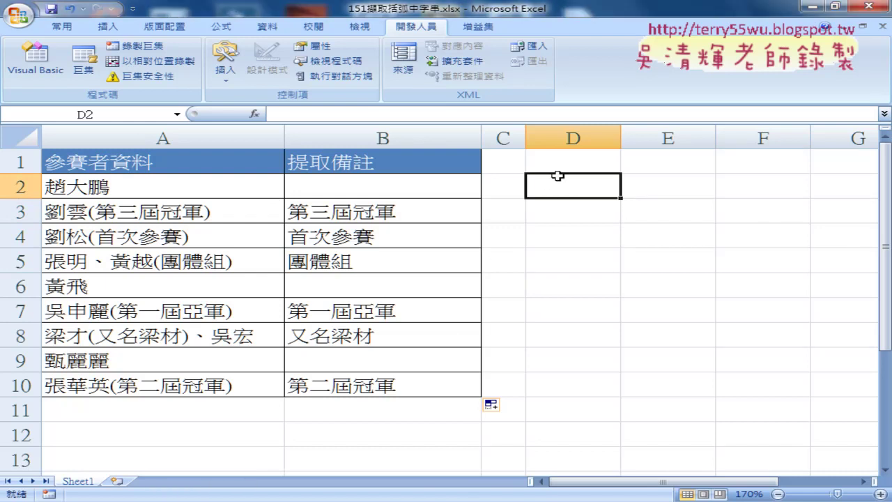
pyautogui.click(376, 189)
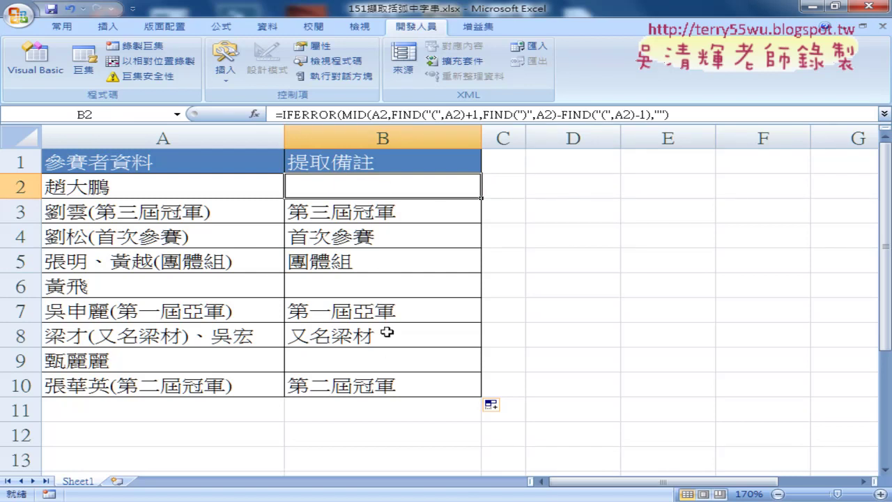
pyautogui.click(596, 187)
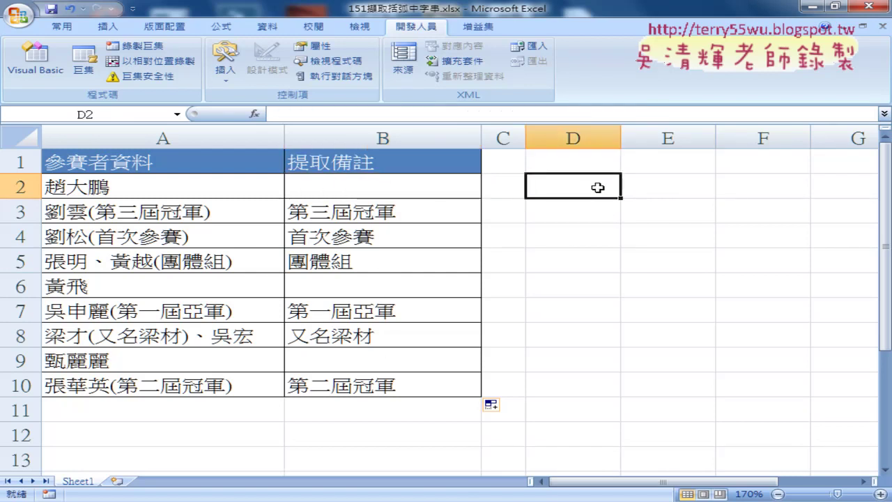
pyautogui.click(418, 184)
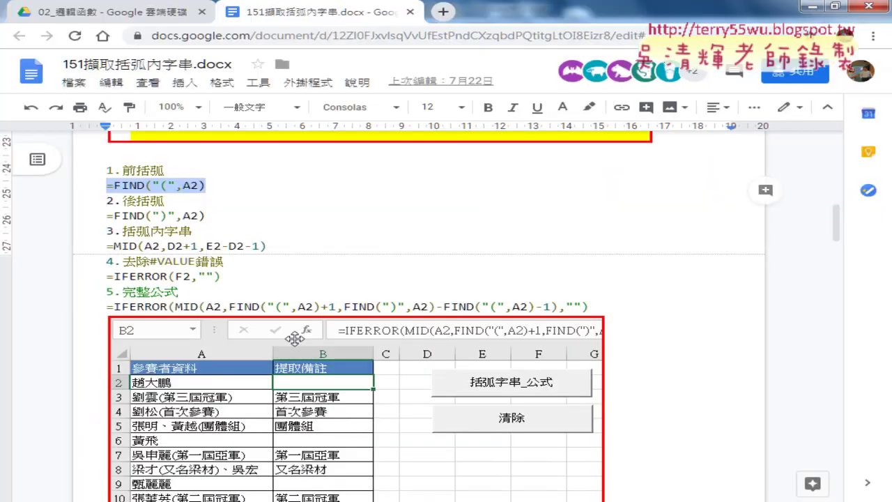
# Step: Scroll the notes to the screenshot of the sheet with its two macro buttons
pyautogui.scroll(-1, 295, 338)
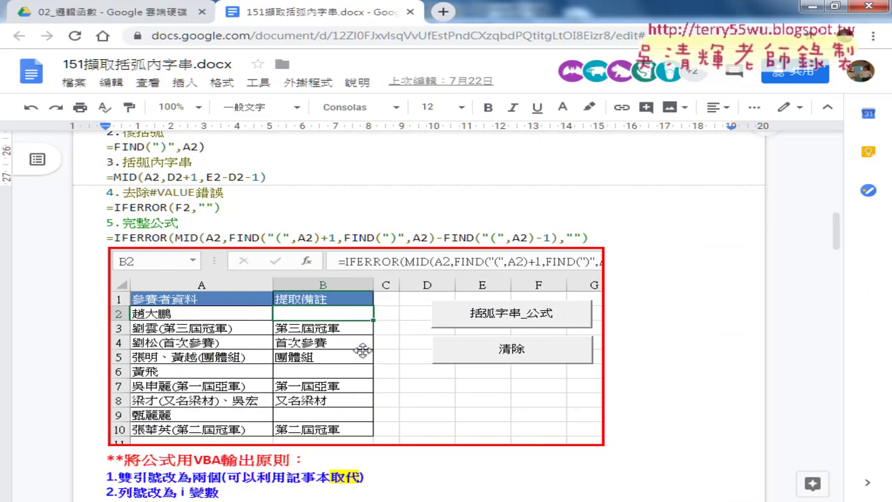
# Step: Return to Excel and open the Visual Basic editor, moving its window higher
pyautogui.click(811, 6)
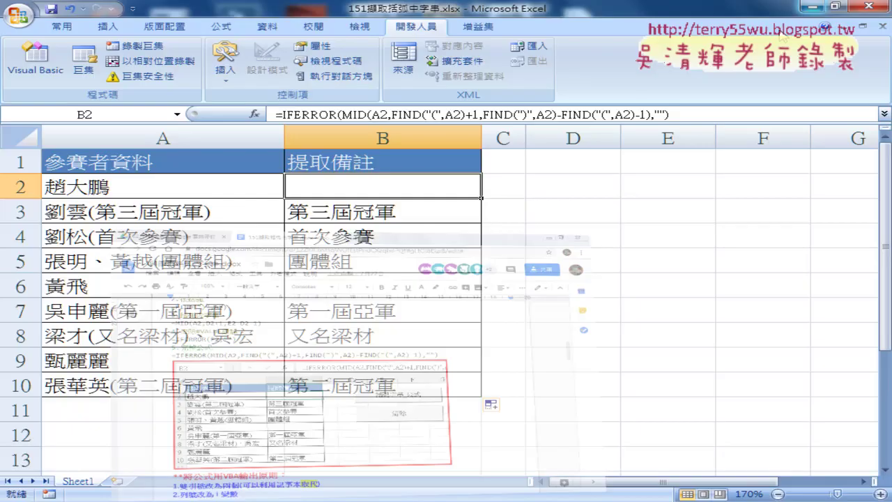
pyautogui.click(585, 259)
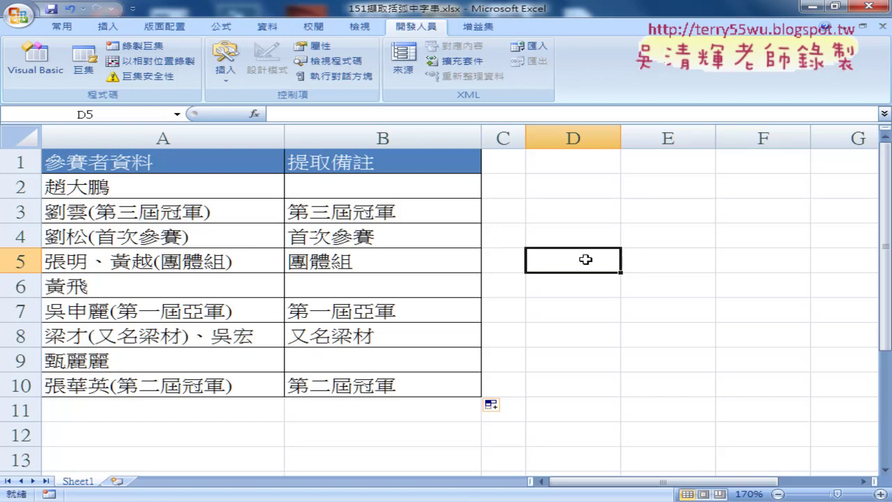
pyautogui.click(36, 72)
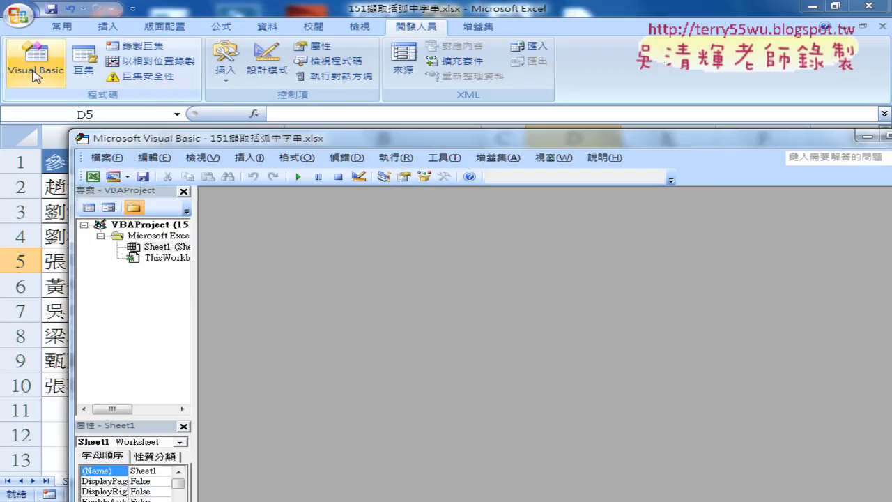
pyautogui.moveTo(195, 145)
pyautogui.mouseDown()
pyautogui.moveTo(280, 110)
pyautogui.moveTo(276, 76)
pyautogui.mouseUp()
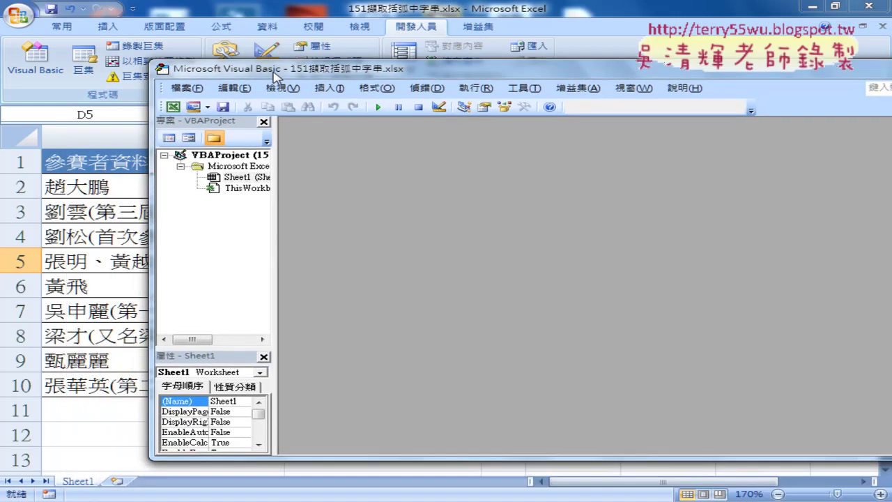
pyautogui.moveTo(276, 164); pyautogui.dragTo(336, 164)
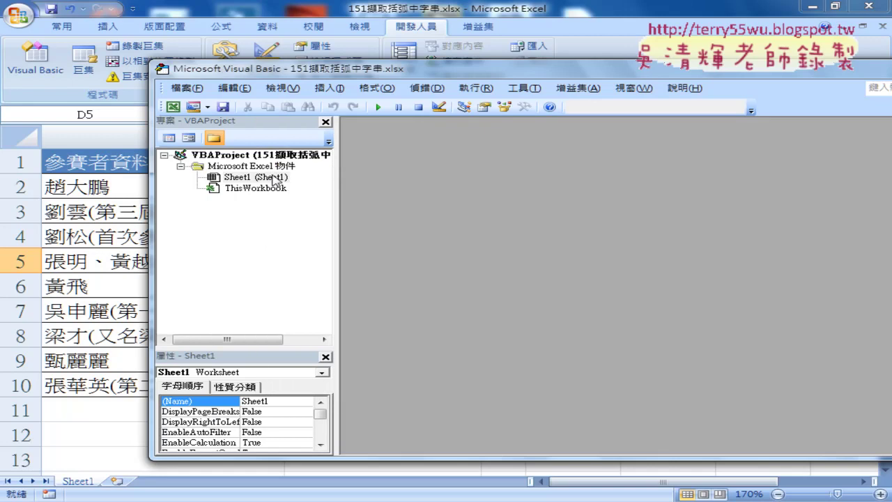
# Step: Open Sheet1's code window from the Project pane, then close it
pyautogui.rightClick(252, 180)
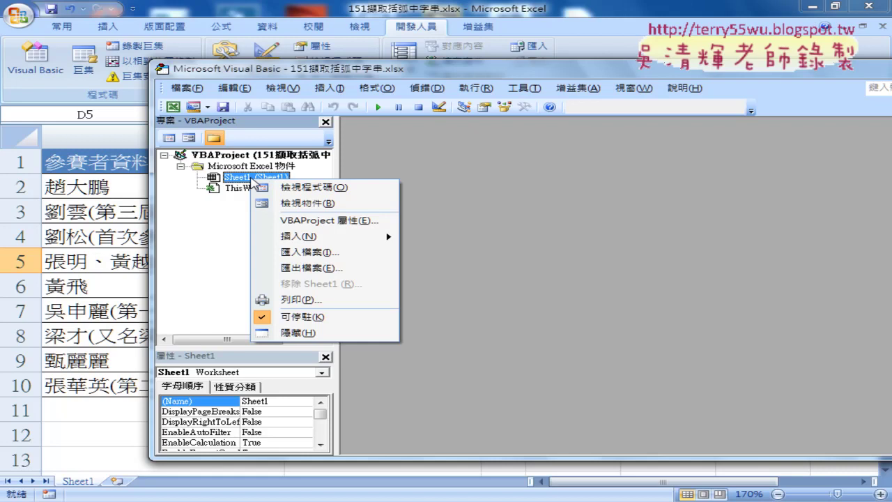
pyautogui.click(213, 202)
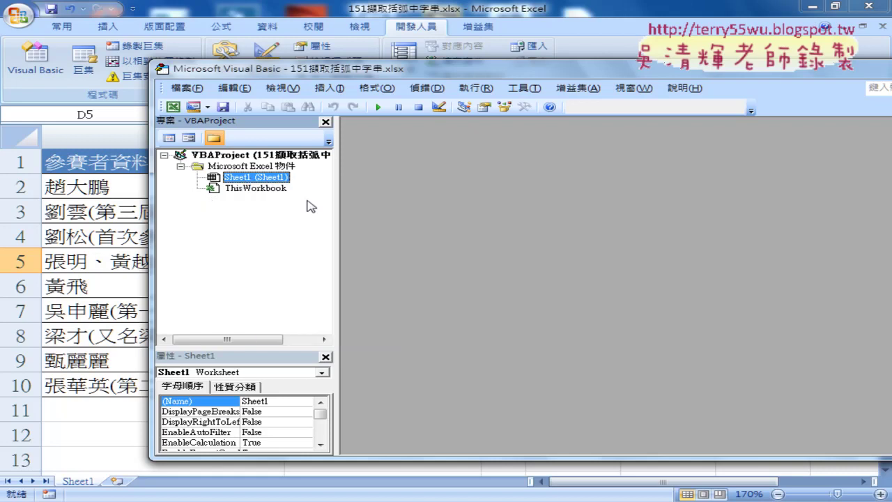
pyautogui.doubleClick(261, 178)
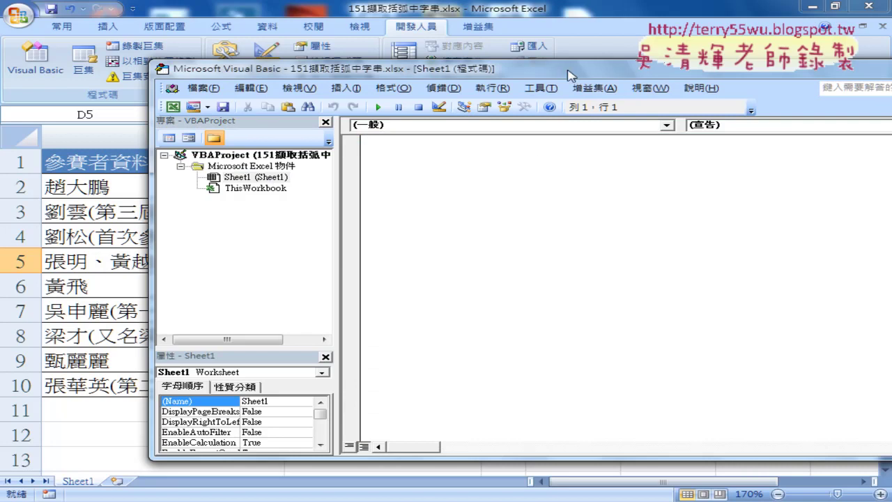
pyautogui.moveTo(564, 74); pyautogui.dragTo(407, 76)
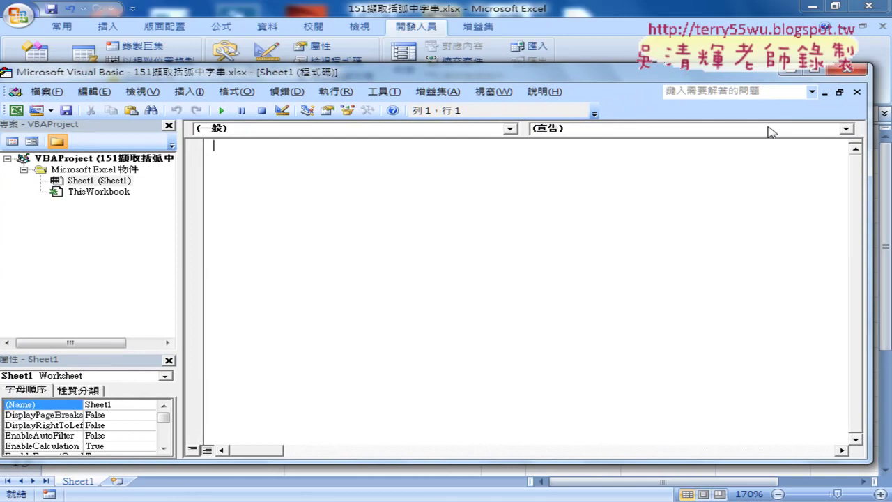
pyautogui.click(857, 91)
# Step: Insert a new Module1 into the VBA project from the Sheet1 context menu
pyautogui.rightClick(100, 182)
pyautogui.moveTo(175, 241)
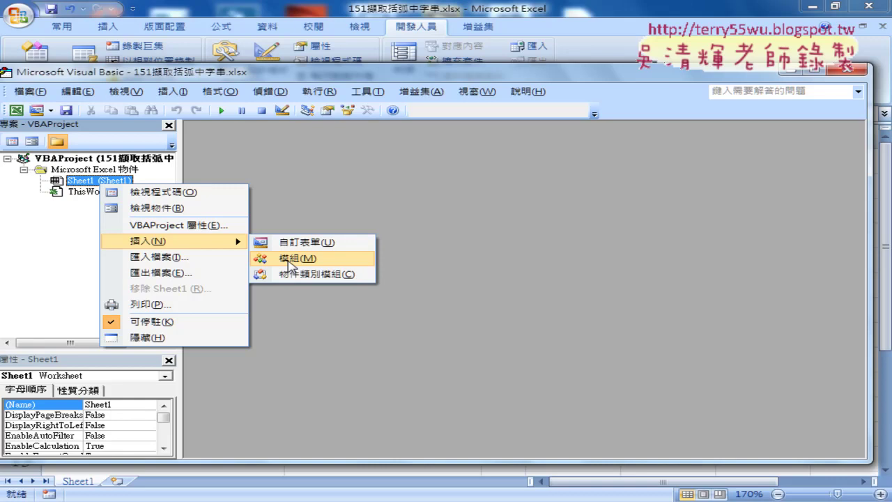
pyautogui.click(289, 261)
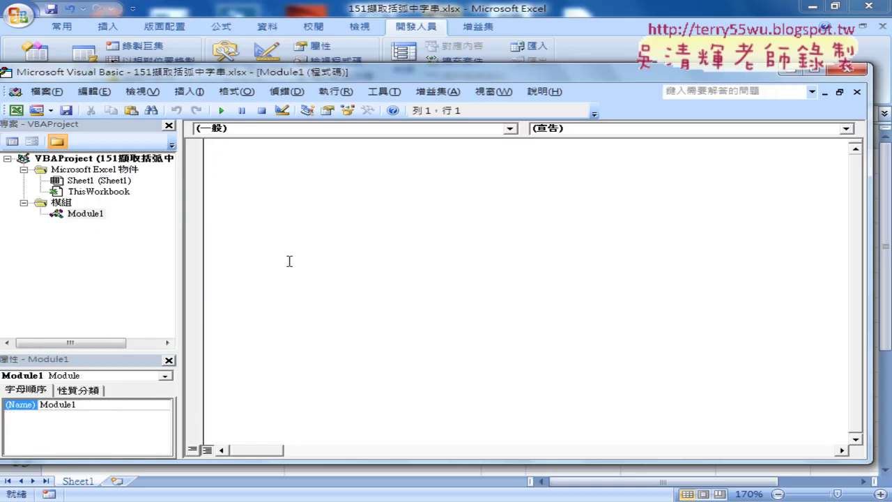
pyautogui.moveTo(318, 76); pyautogui.dragTo(453, 95)
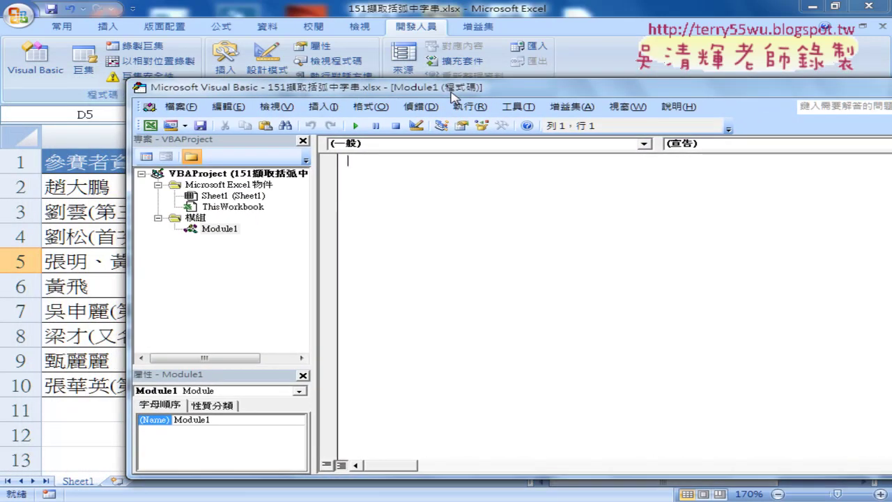
pyautogui.click(329, 112)
# Step: Create a Public Sub named 括弧字串_公式 in Module1
pyautogui.click(336, 122)
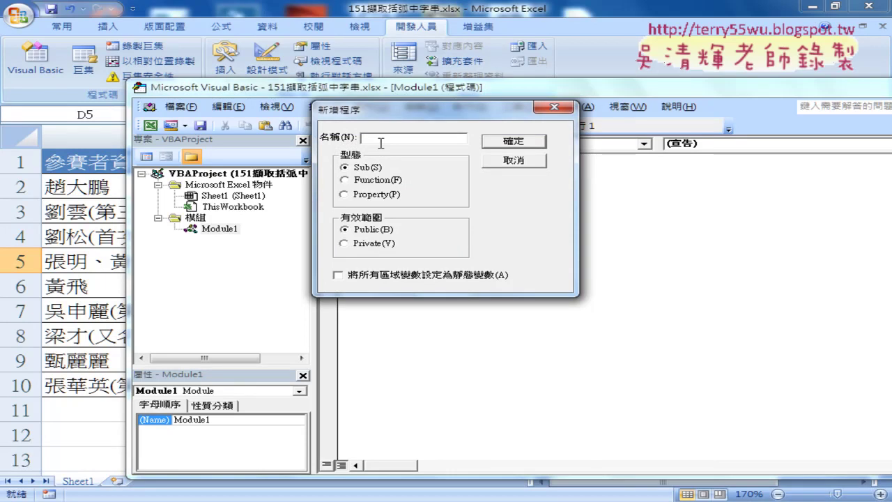
pyautogui.write('瓜')
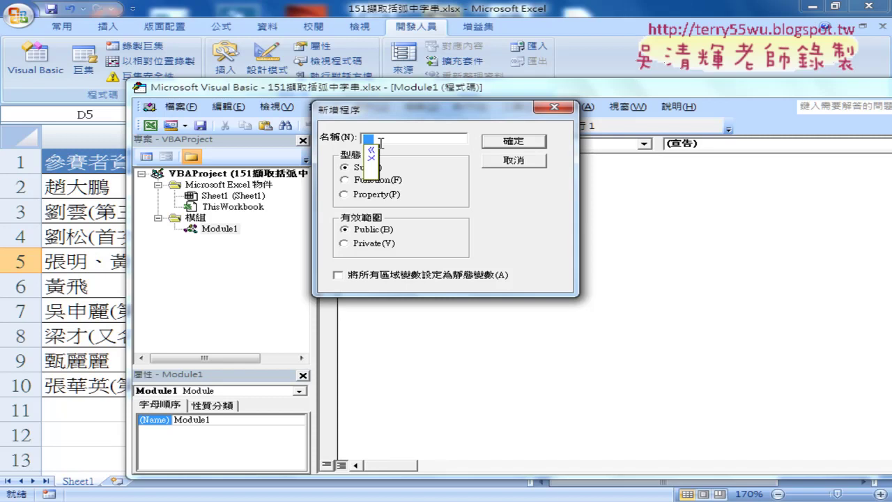
pyautogui.write('弧')
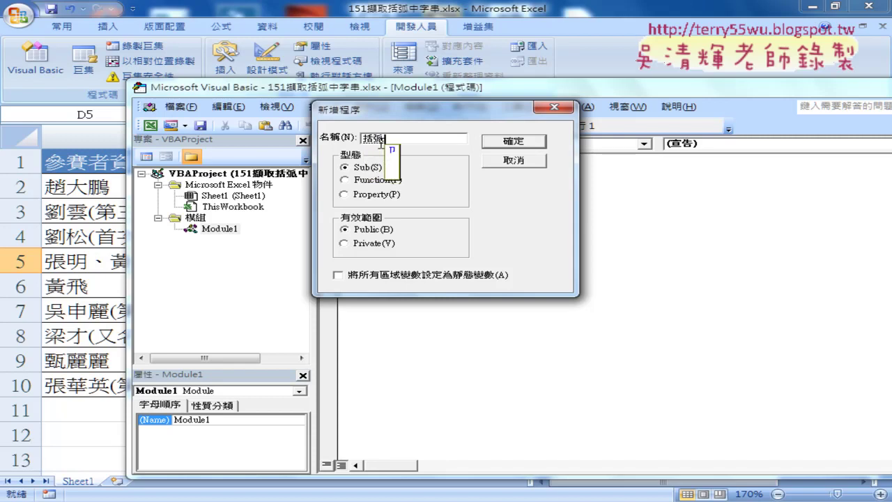
pyautogui.write('字串_')
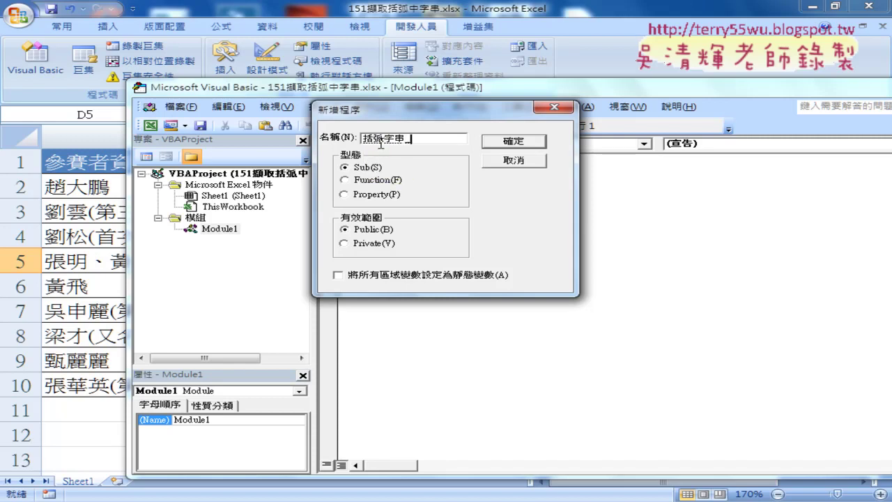
pyautogui.write('公式')
pyautogui.click(513, 142)
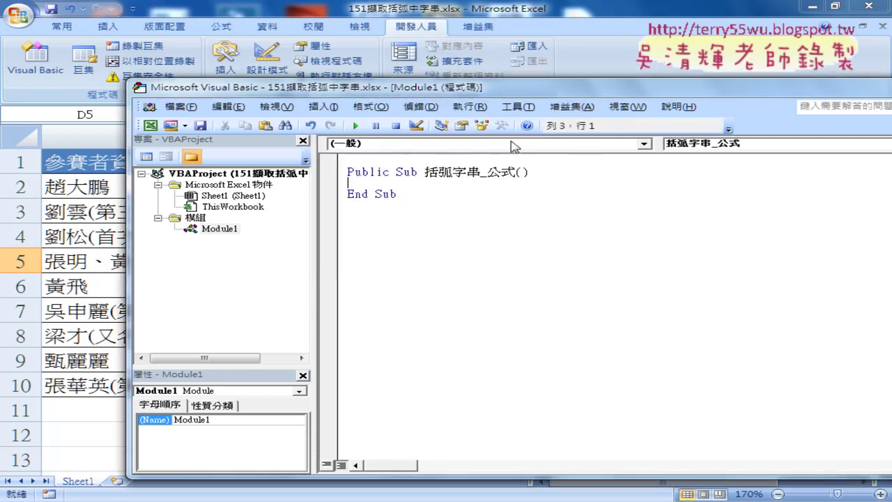
# Step: Highlight the stub's Sub, name and parentheses, then shift the editor right to reveal columns A–B
pyautogui.doubleClick(401, 172)
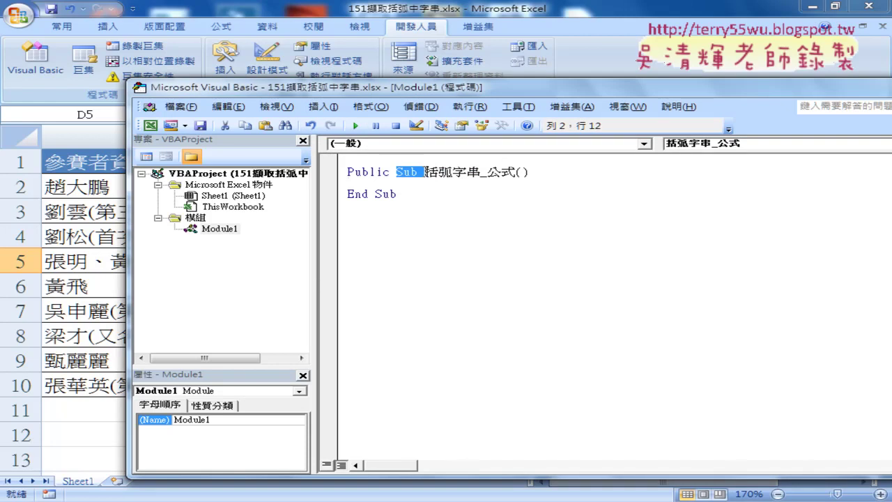
pyautogui.moveTo(424, 172); pyautogui.dragTo(516, 173)
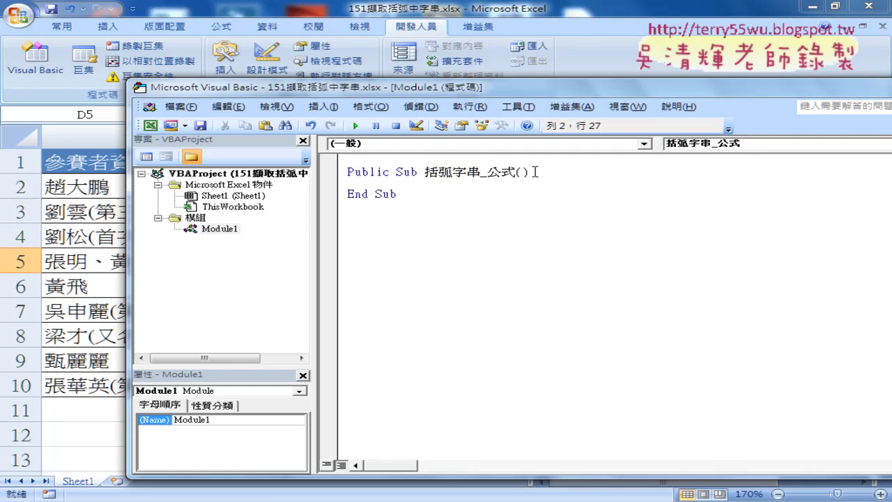
pyautogui.moveTo(530, 172); pyautogui.dragTo(516, 173)
pyautogui.moveTo(403, 193); pyautogui.dragTo(348, 174)
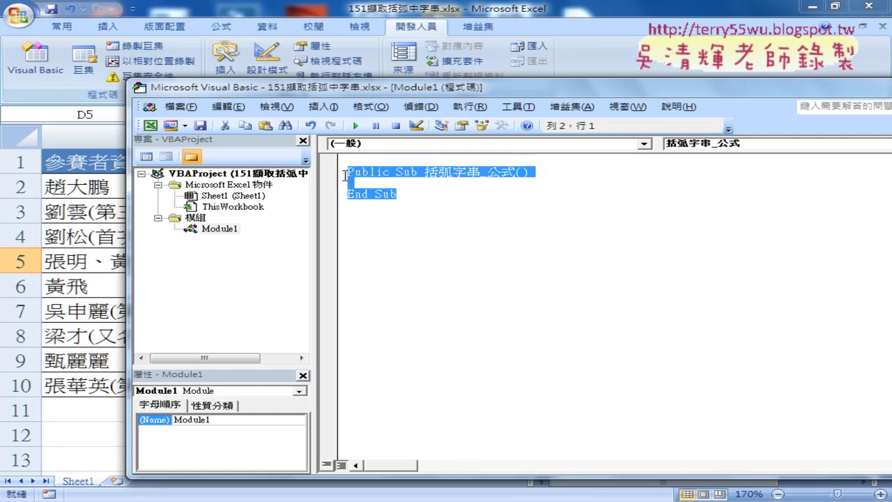
pyautogui.click(349, 183)
pyautogui.moveTo(421, 89); pyautogui.dragTo(693, 70)
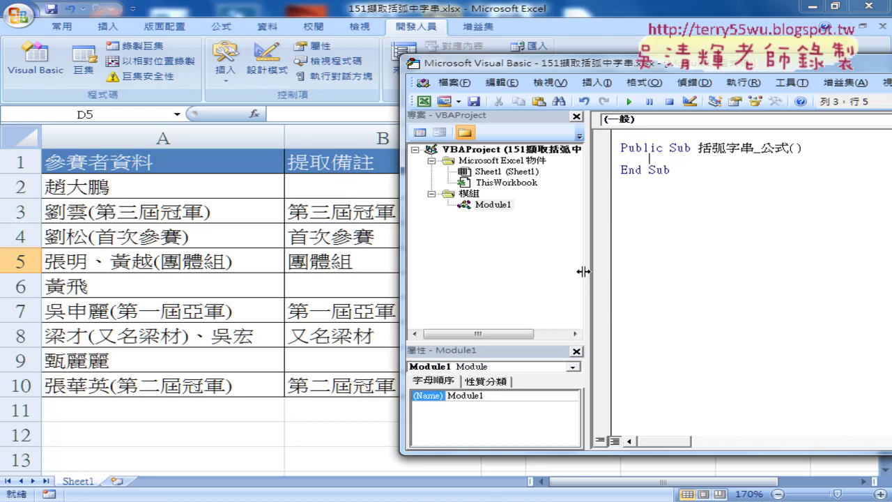
# Step: Narrow the Project pane and type Cells(2,"B")="" inside the macro
pyautogui.moveTo(585, 272); pyautogui.dragTo(481, 272)
pyautogui.moveTo(448, 63)
pyautogui.mouseDown()
pyautogui.moveTo(518, 58)
pyautogui.moveTo(476, 50)
pyautogui.mouseUp()
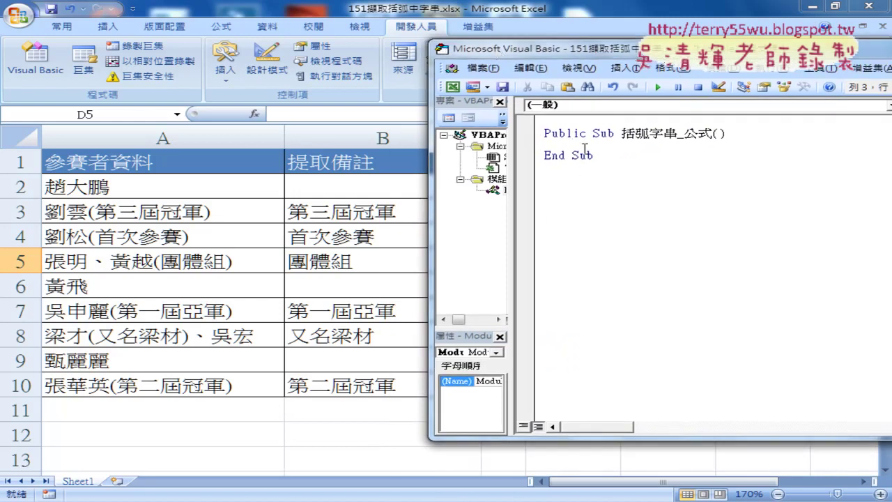
pyautogui.write('vu')
pyautogui.press('Escape')
pyautogui.write('cell')
pyautogui.write('s')
pyautogui.write('(')
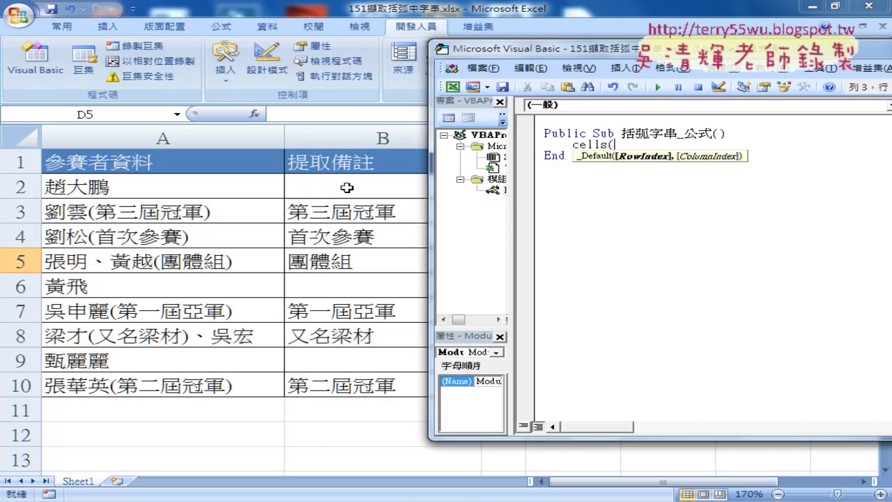
pyautogui.write('2,')
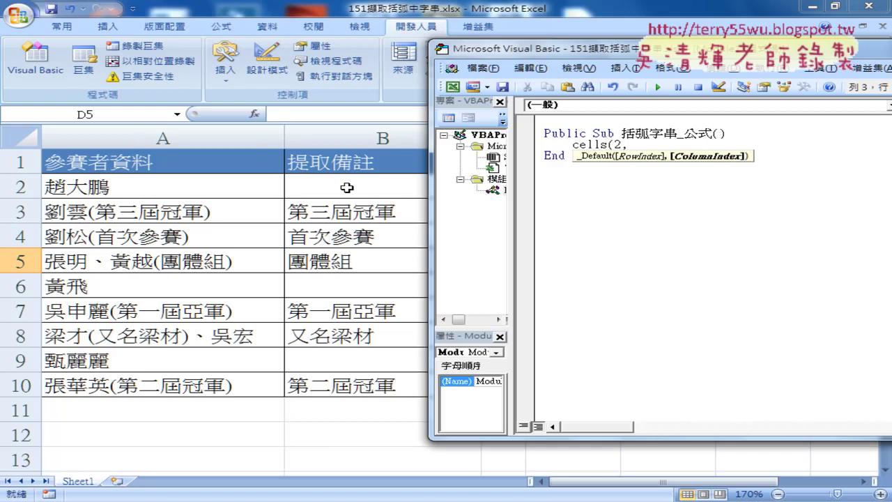
pyautogui.write('2')
pyautogui.press('BackSpace')
pyautogui.write('B')
pyautogui.write('")="')
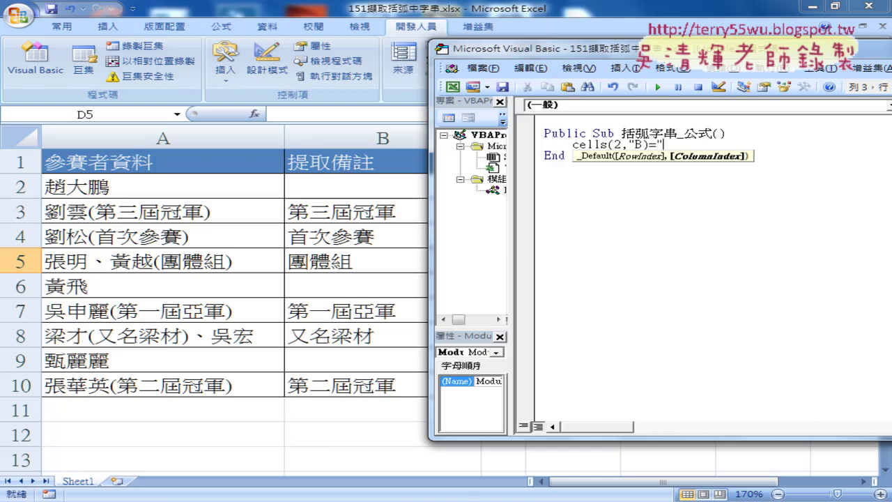
pyautogui.write('"')
pyautogui.press('Left')
pyautogui.hotkey('shift', 'Right')
pyautogui.hotkey('shift', 'Right')
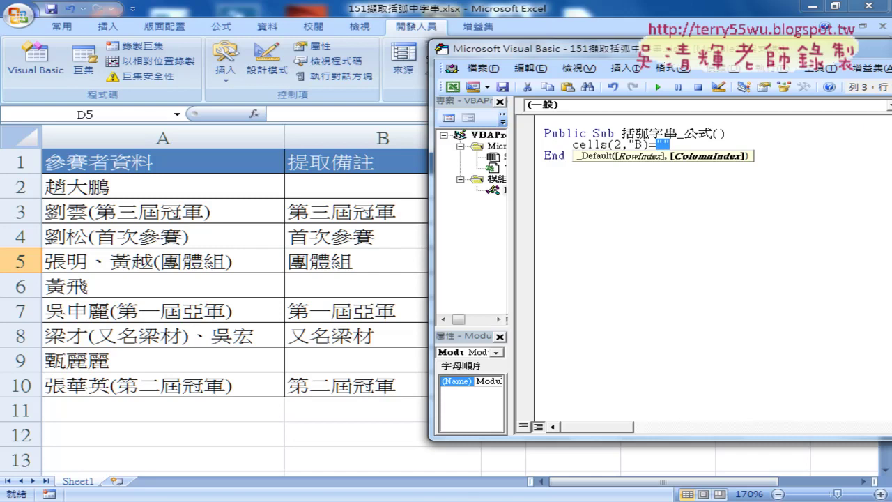
# Step: Dismiss the compile error and add the missing closing quote after B
pyautogui.click(556, 197)
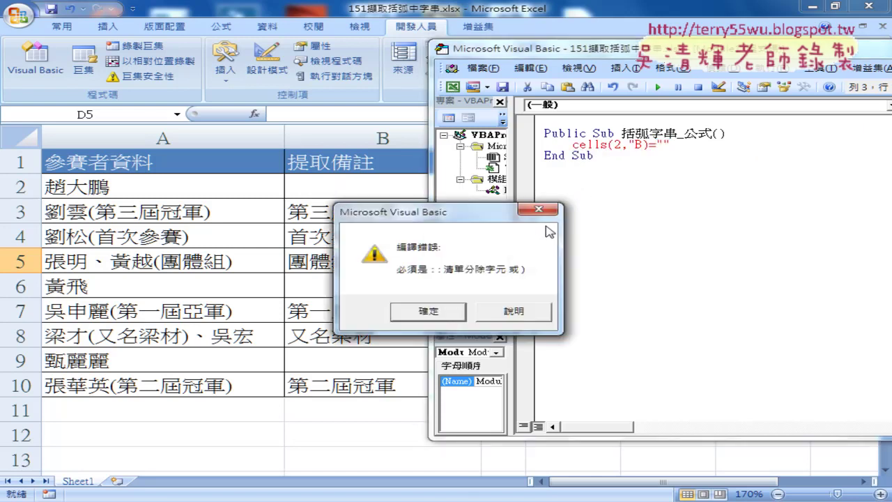
pyautogui.click(446, 310)
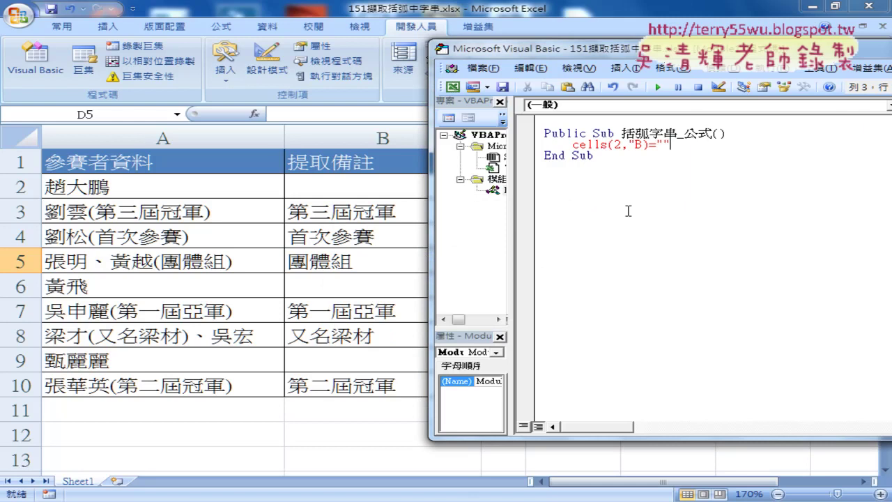
pyautogui.click(685, 179)
pyautogui.click(647, 145)
pyautogui.write('"')
pyautogui.click(642, 181)
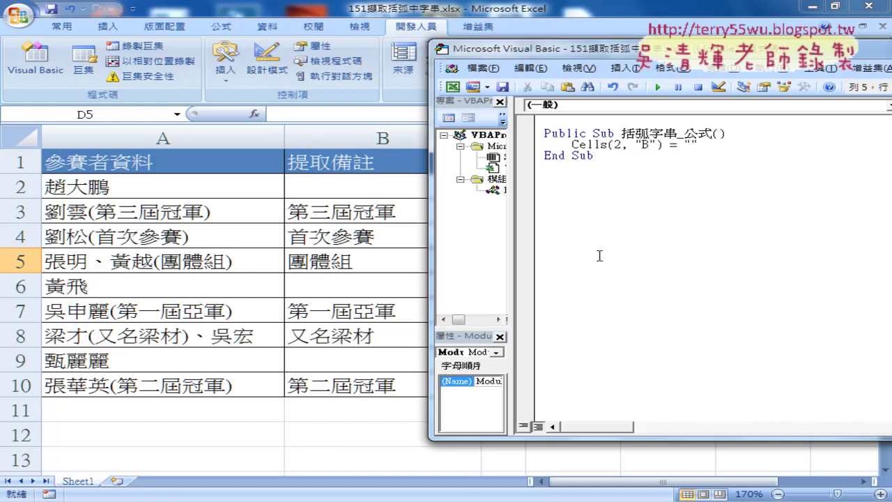
pyautogui.moveTo(697, 145); pyautogui.dragTo(683, 145)
# Step: Copy B2's IFERROR-MID-FIND formula text from the formula bar
pyautogui.click(355, 184)
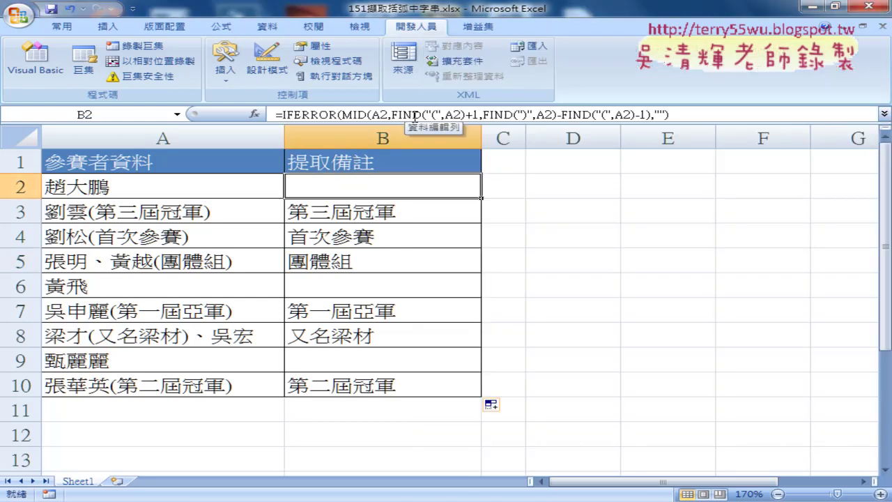
pyautogui.moveTo(277, 114)
pyautogui.mouseDown()
pyautogui.moveTo(697, 118)
pyautogui.moveTo(273, 115)
pyautogui.mouseUp()
pyautogui.click(698, 116)
pyautogui.rightClick(343, 115)
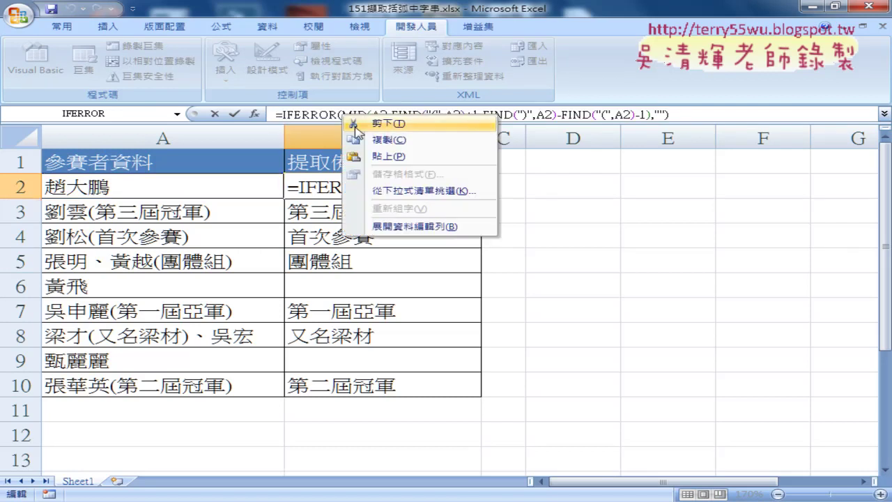
pyautogui.click(366, 144)
# Step: Launch Notepad from Start and paste the copied formula into it
pyautogui.click(10, 500)
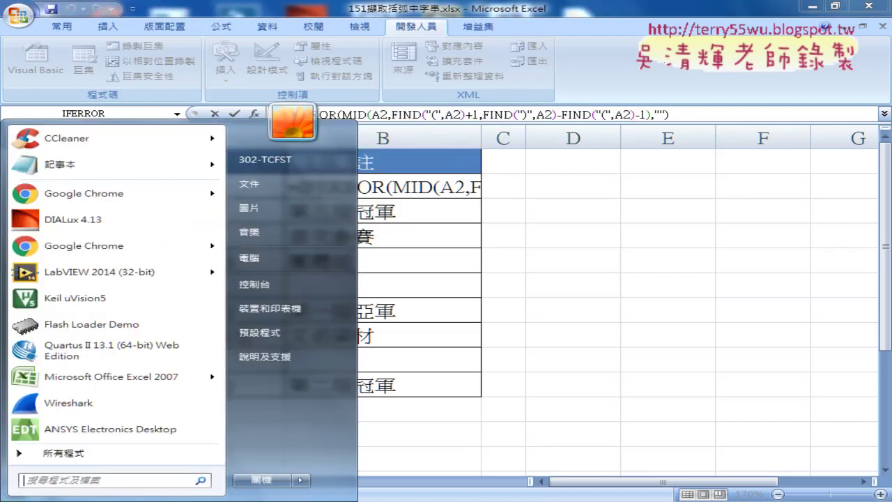
pyautogui.click(202, 185)
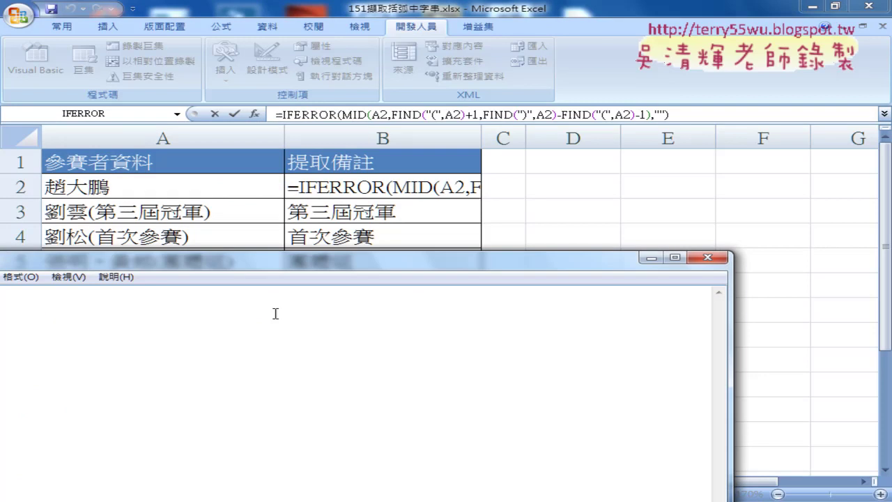
pyautogui.moveTo(387, 262)
pyautogui.mouseDown()
pyautogui.moveTo(394, 209)
pyautogui.moveTo(606, 104)
pyautogui.mouseUp()
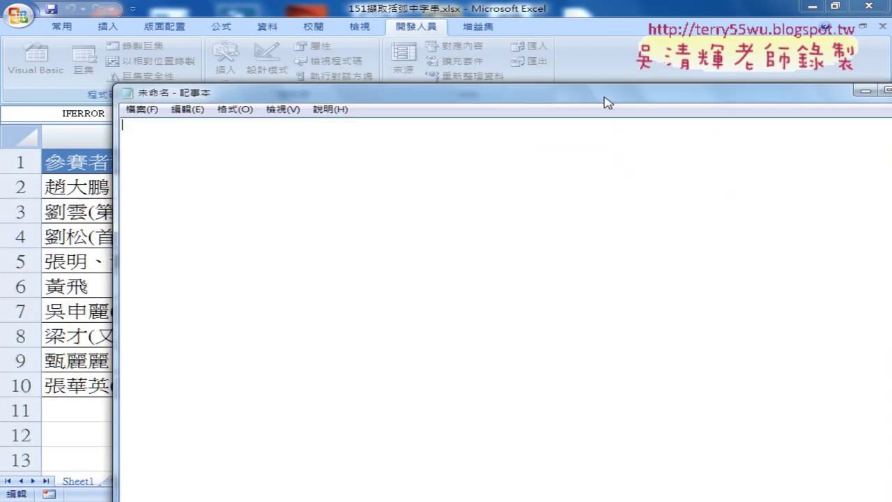
pyautogui.rightClick(409, 191)
pyautogui.click(439, 256)
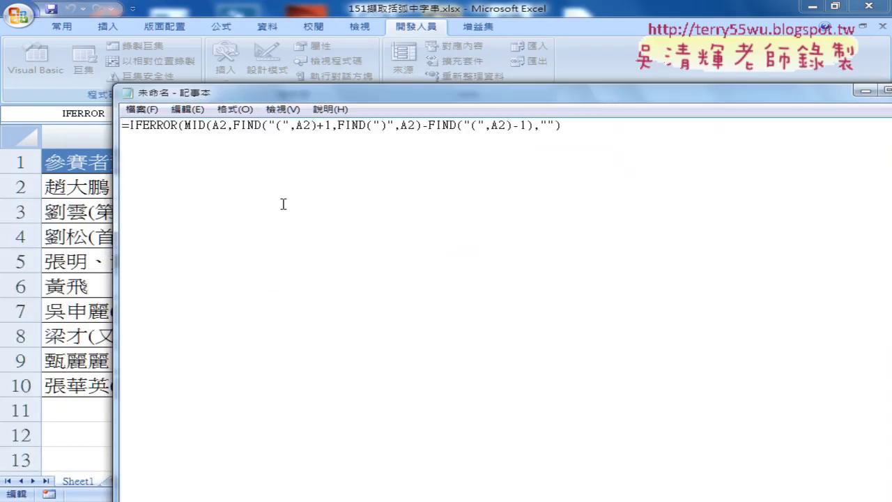
# Step: Replace every " with "" in the formula using Replace All
pyautogui.click(187, 110)
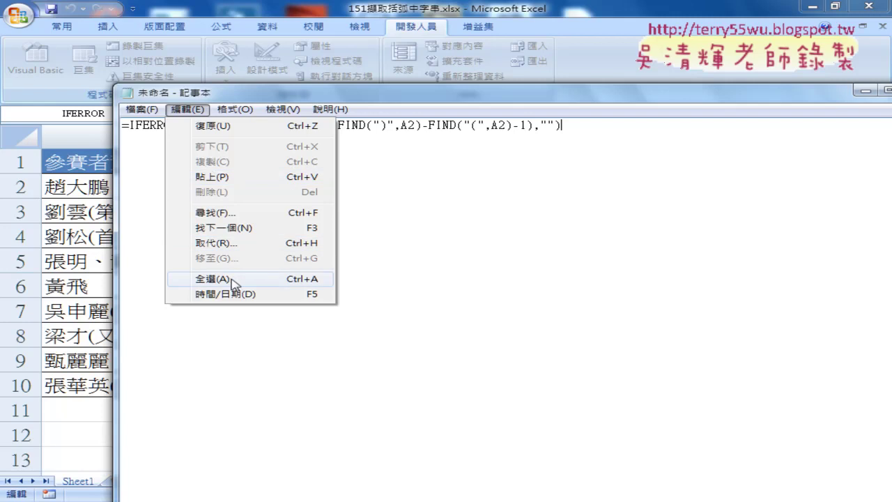
pyautogui.click(237, 244)
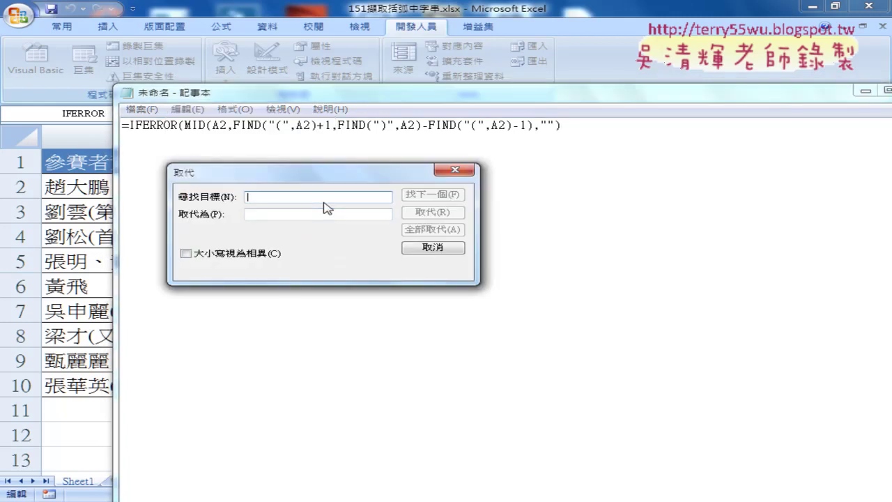
pyautogui.write('"')
pyautogui.press('Tab')
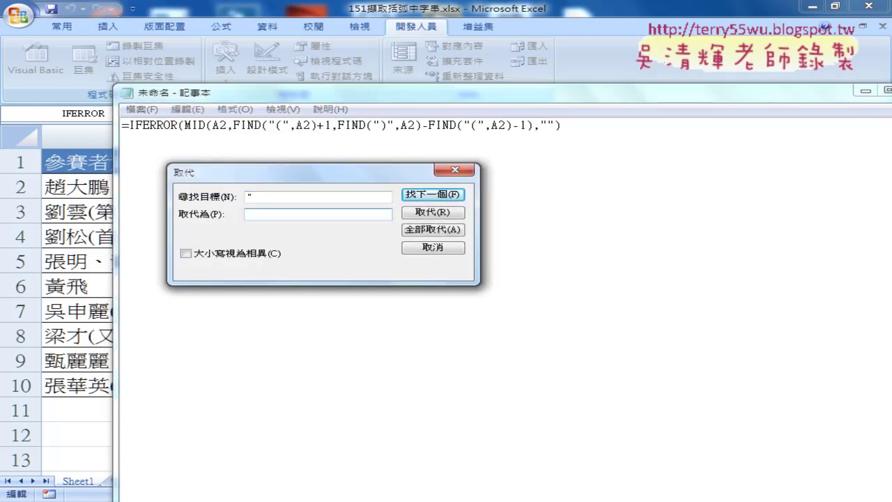
pyautogui.write('"')
pyautogui.click(433, 230)
pyautogui.click(433, 248)
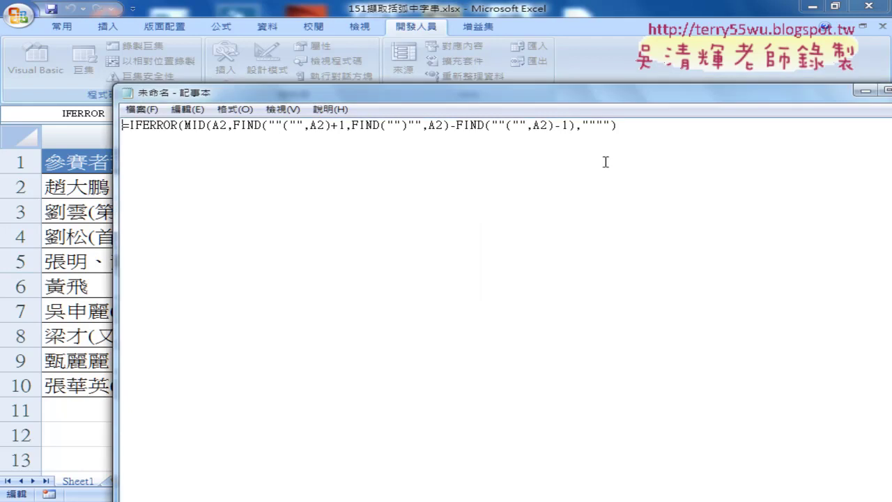
# Step: Copy the converted formula and minimize Notepad
pyautogui.moveTo(619, 125); pyautogui.dragTo(120, 129)
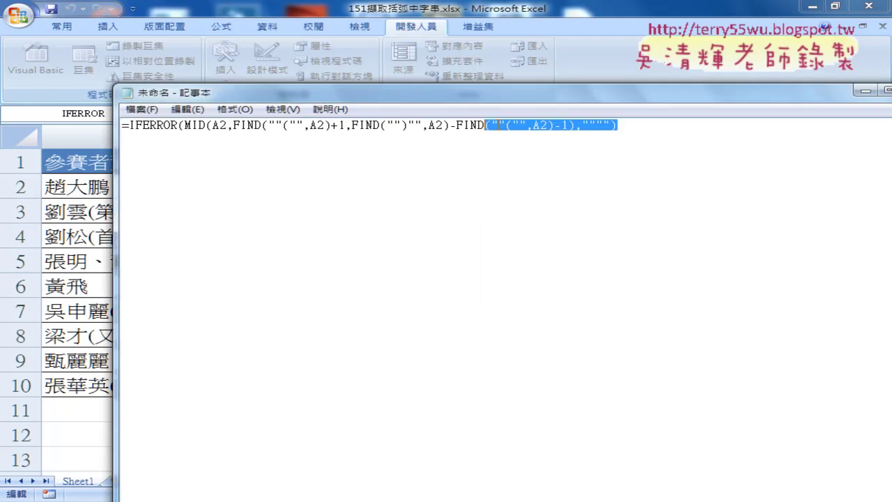
pyautogui.rightClick(207, 129)
pyautogui.click(249, 173)
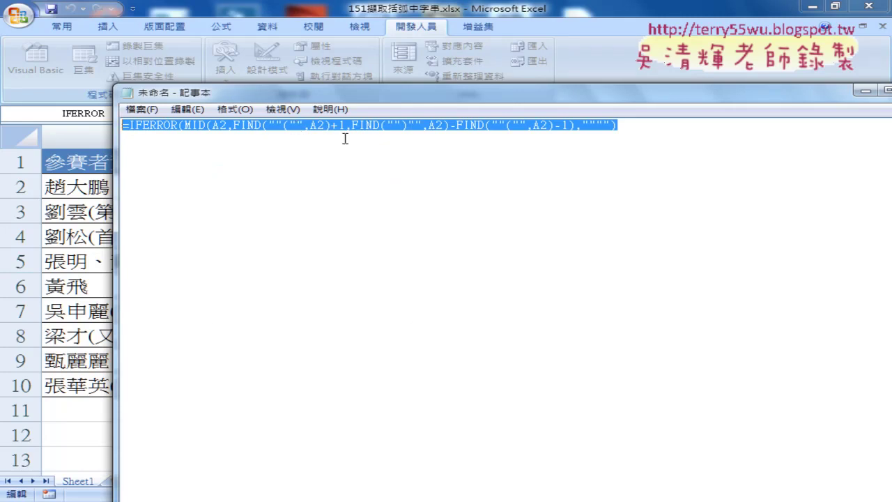
pyautogui.moveTo(522, 96); pyautogui.dragTo(415, 80)
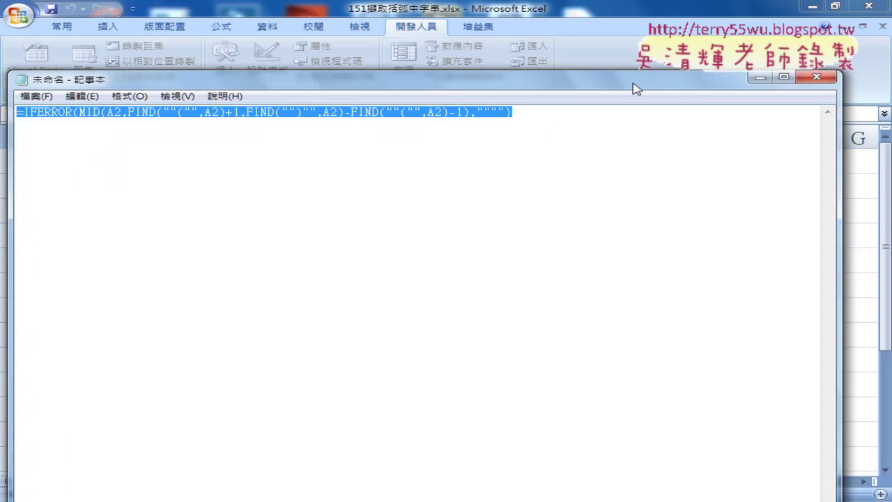
pyautogui.click(759, 76)
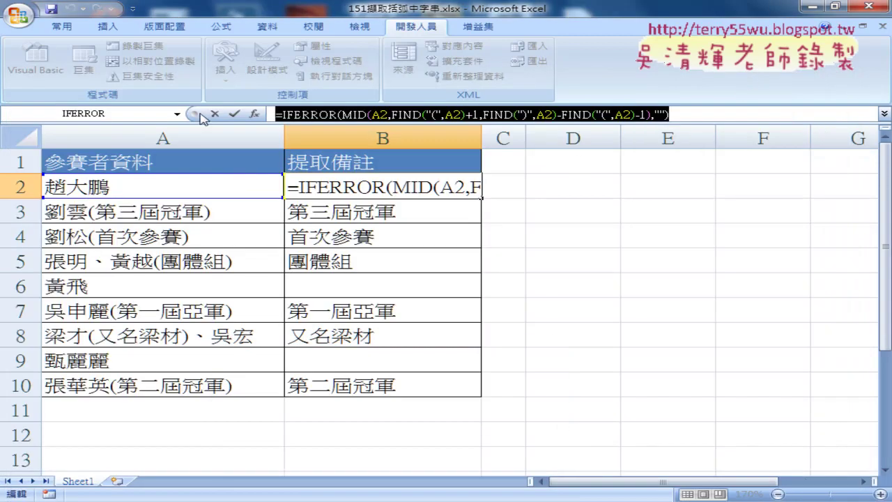
# Step: Paste the IFERROR parentheses-extraction formula into the macro's Cells line for B2
pyautogui.click(235, 113)
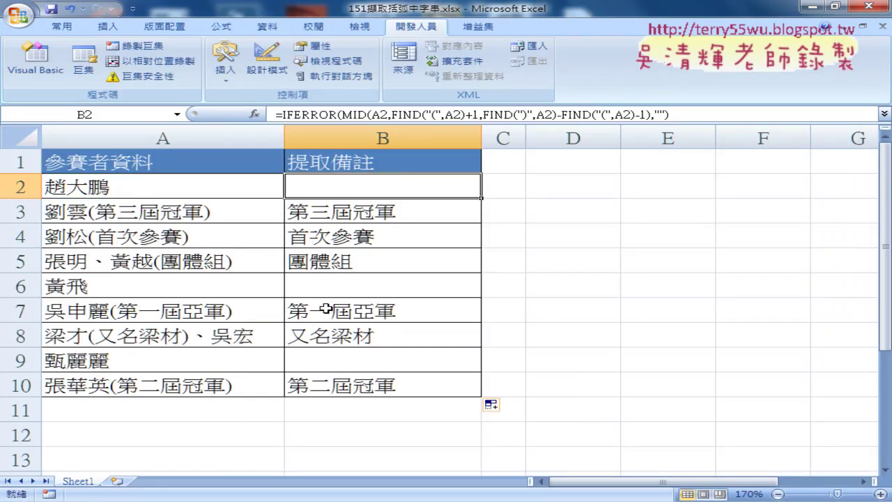
pyautogui.click(407, 411)
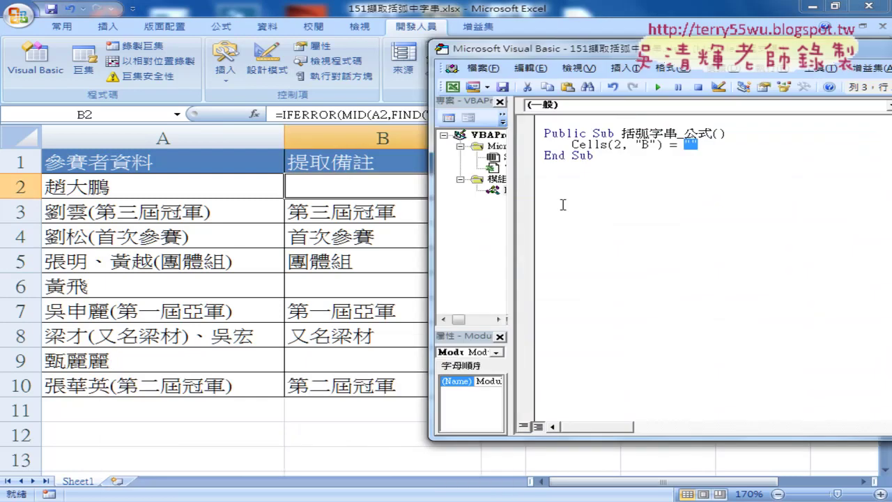
pyautogui.rightClick(689, 144)
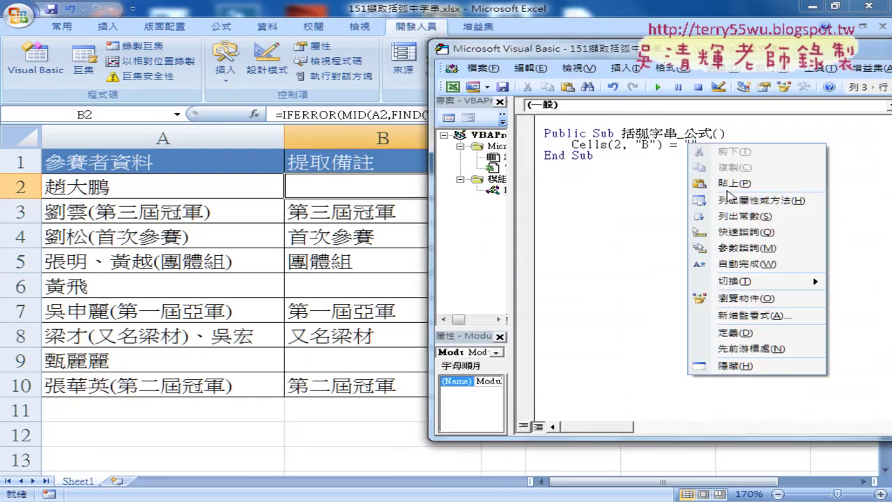
pyautogui.click(729, 183)
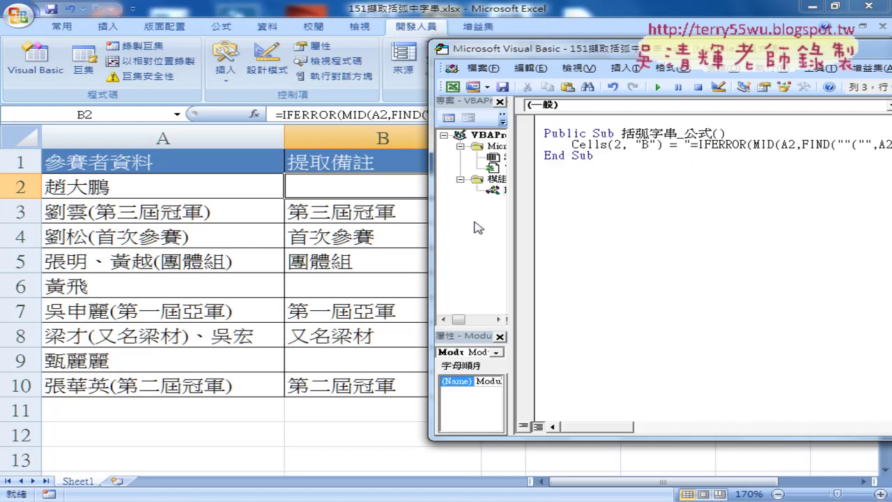
# Step: Clear the old extracted results from B2:B10 on the worksheet
pyautogui.moveTo(345, 189)
pyautogui.mouseDown()
pyautogui.moveTo(328, 307)
pyautogui.moveTo(360, 378)
pyautogui.mouseUp()
pyautogui.press('Delete')
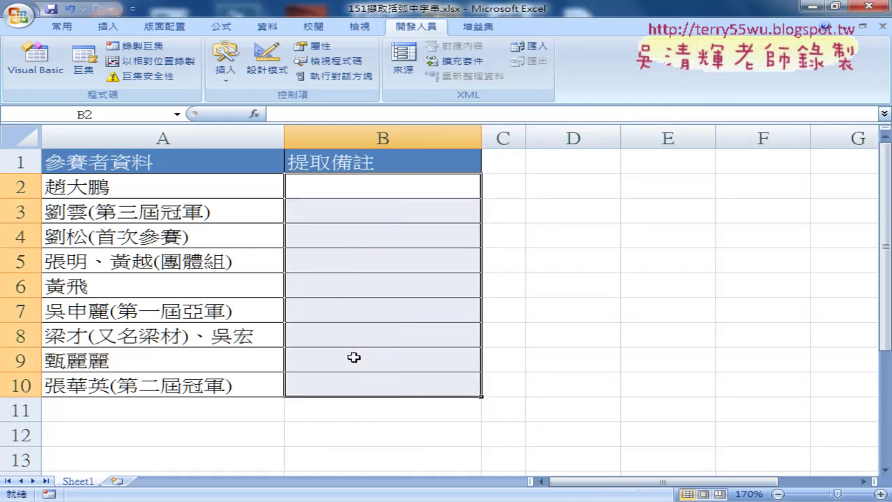
pyautogui.click(377, 183)
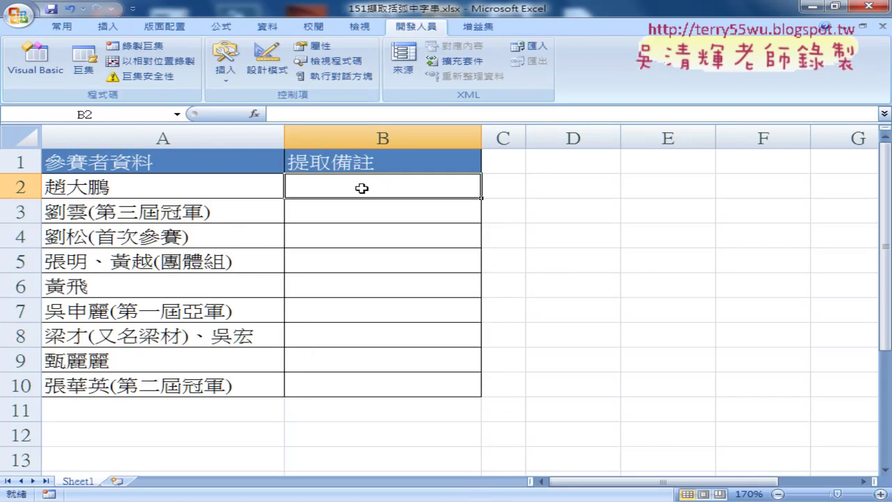
# Step: Run the macro from the VBA editor so B2 receives the extraction formula
pyautogui.click(55, 64)
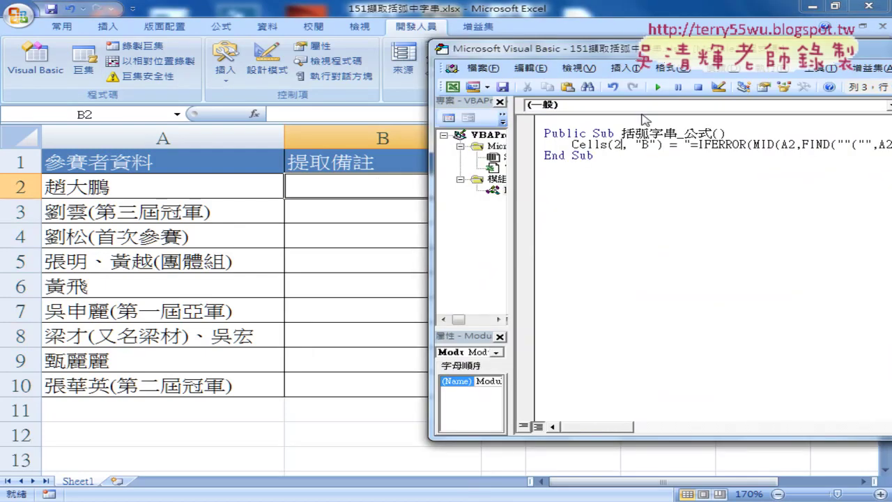
pyautogui.click(658, 88)
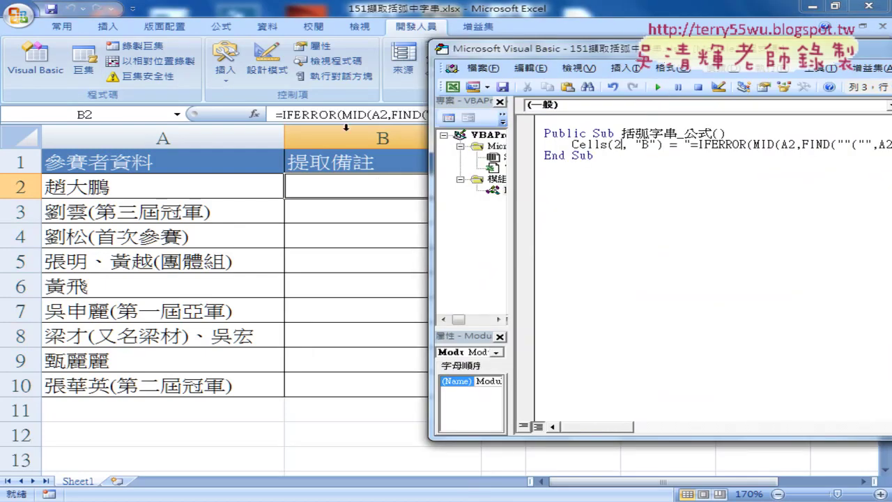
pyautogui.moveTo(517, 53); pyautogui.dragTo(380, 232)
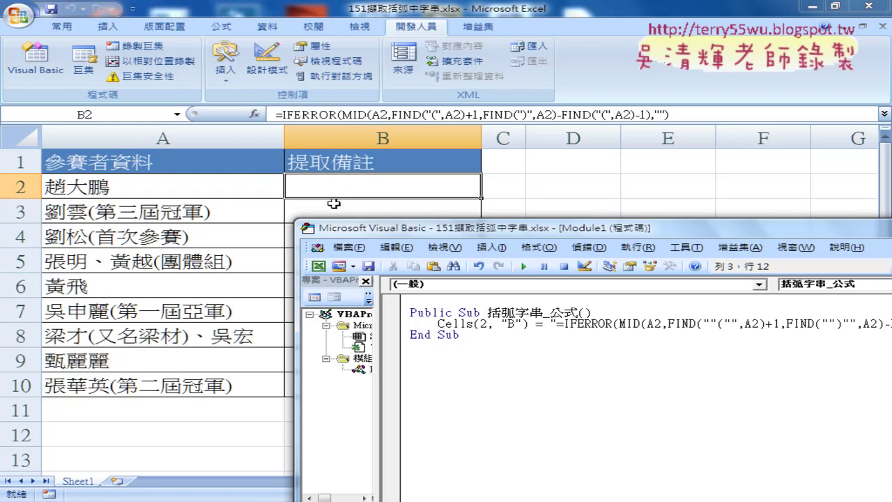
# Step: Insert a blank line below the Public Sub 括弧字串_公式() heading
pyautogui.moveTo(492, 228); pyautogui.dragTo(371, 219)
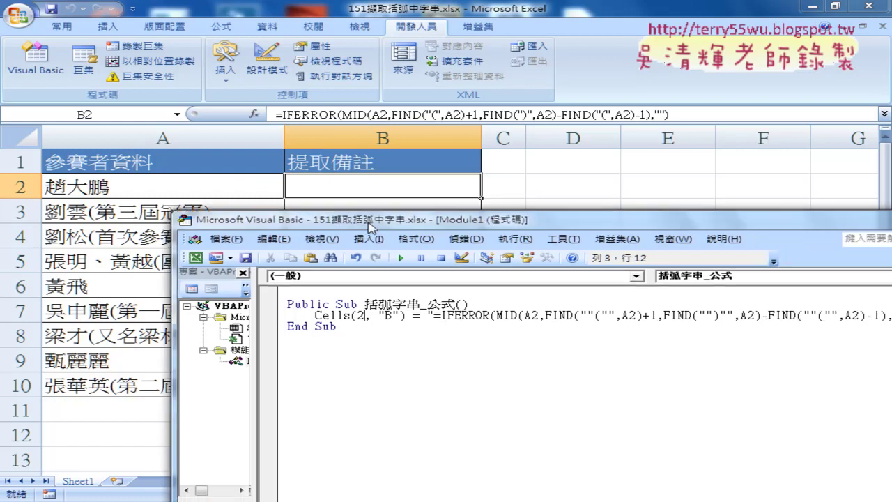
pyautogui.click(465, 302)
pyautogui.press('Return')
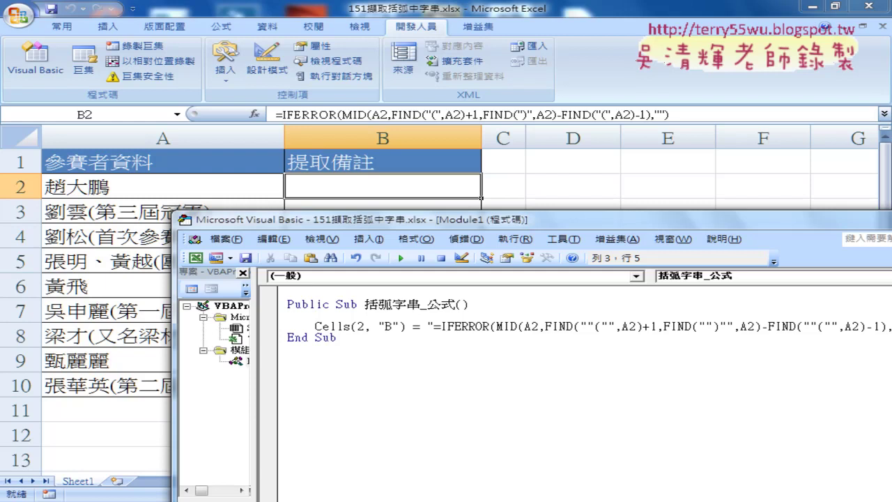
# Step: Move the indented Cells IFERROR line inside a new For i = 2 To 10 … Next loop
pyautogui.write('f')
pyautogui.write('or i')
pyautogui.write('=')
pyautogui.write('2 t')
pyautogui.write('o 1')
pyautogui.write('0')
pyautogui.press('Return')
pyautogui.press('Return')
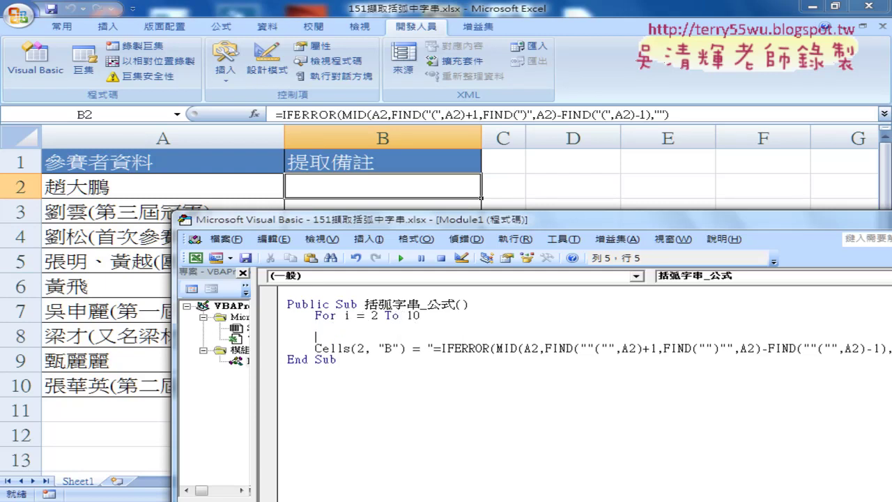
pyautogui.write('next')
pyautogui.click(342, 348)
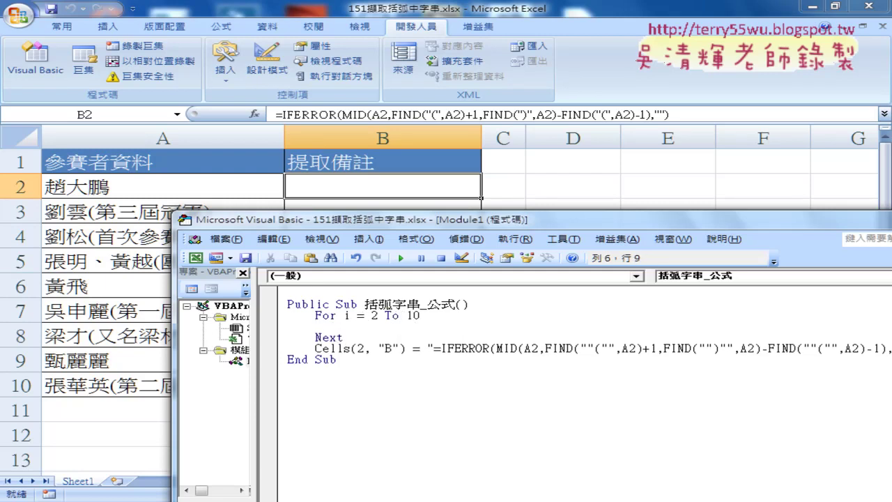
pyautogui.click(274, 348)
pyautogui.moveTo(284, 336); pyautogui.dragTo(286, 328)
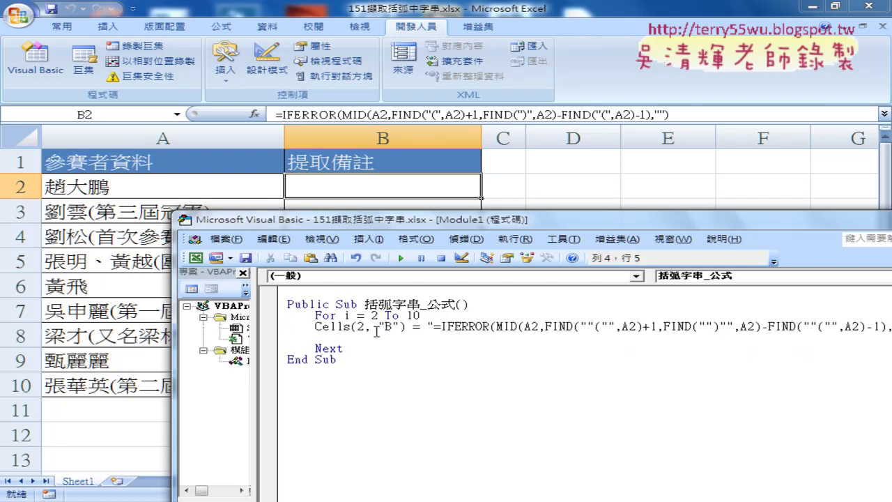
pyautogui.press('Tab')
pyautogui.press('Delete')
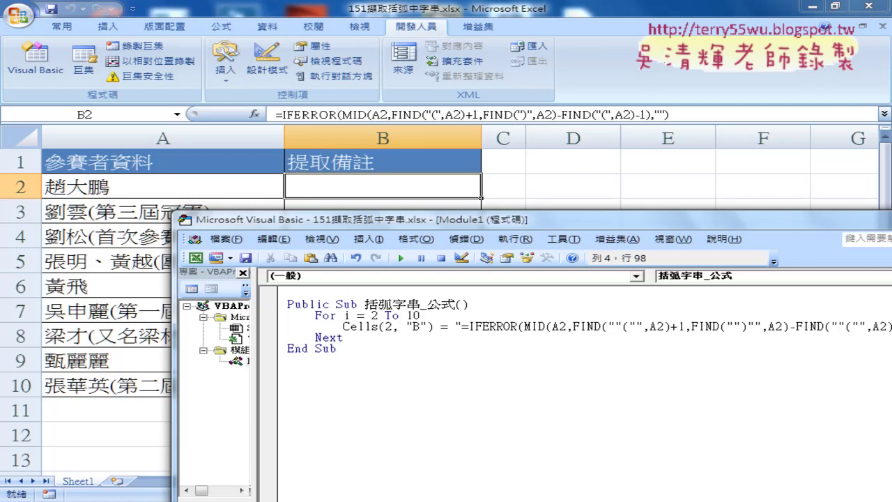
# Step: Change Cells(2, "B") to Cells(i, "B") so the target row follows the loop
pyautogui.doubleClick(387, 326)
pyautogui.write('i')
pyautogui.moveTo(542, 222); pyautogui.dragTo(410, 208)
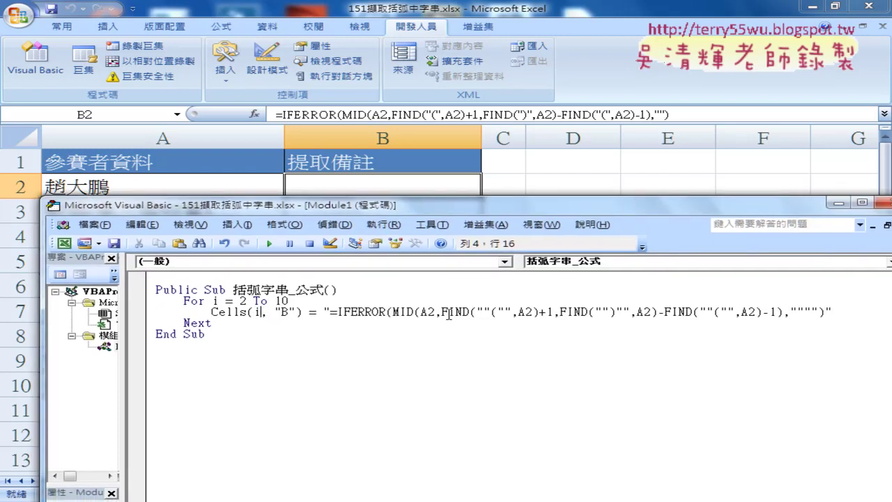
# Step: Replace the A2 inside MID with "A" & i & " in the formula string
pyautogui.moveTo(535, 312); pyautogui.dragTo(526, 312)
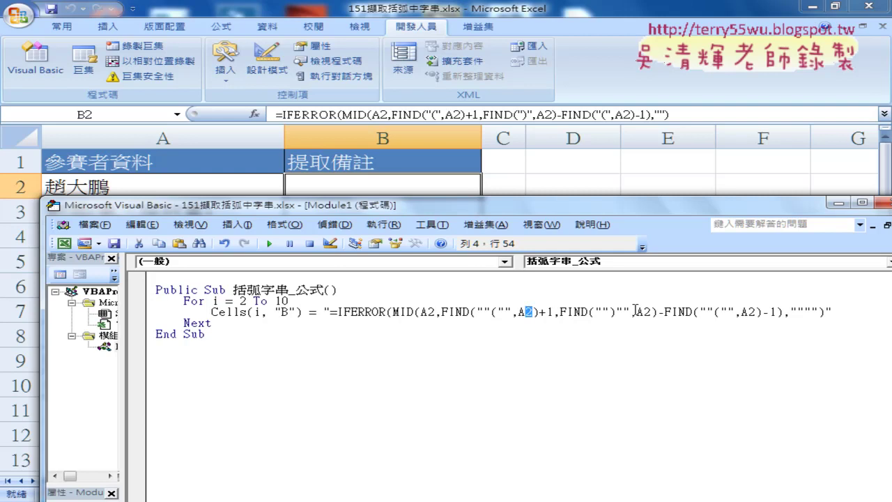
pyautogui.click(741, 312)
pyautogui.moveTo(435, 312); pyautogui.dragTo(428, 312)
pyautogui.write('i')
pyautogui.hotkey('ctrl', 'z')
pyautogui.write('""')
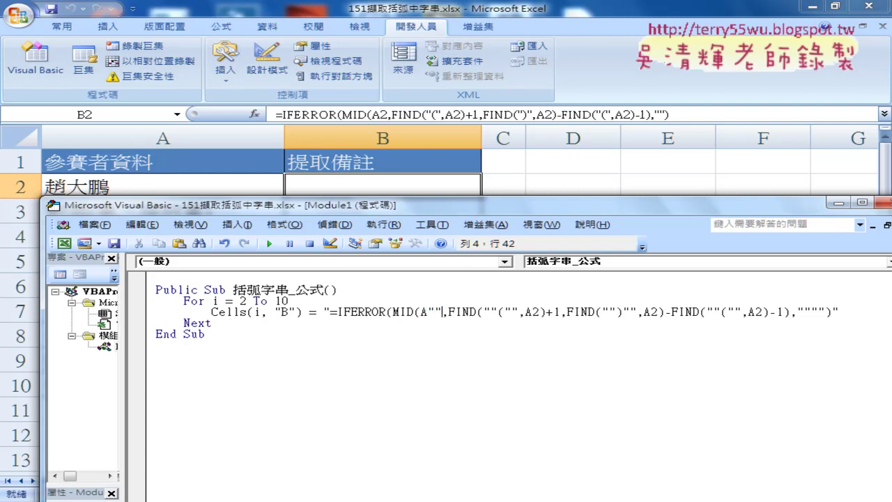
pyautogui.press('Left')
pyautogui.write('&')
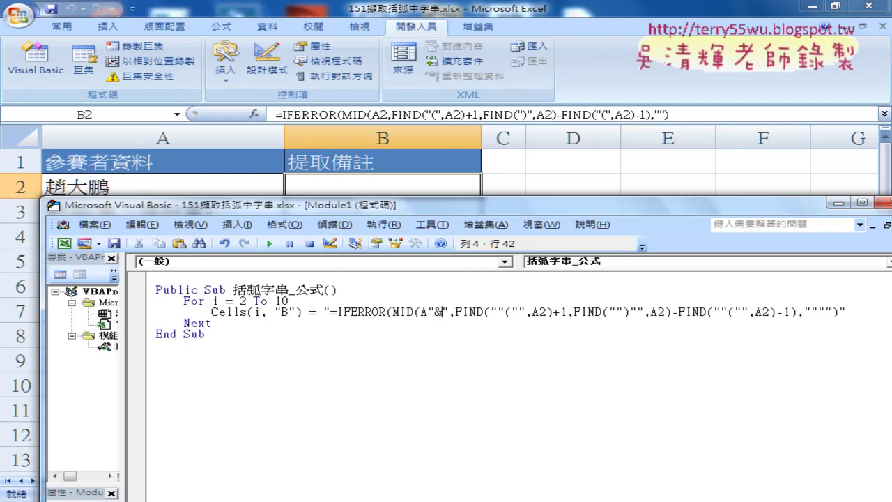
pyautogui.write('&')
pyautogui.click(442, 311)
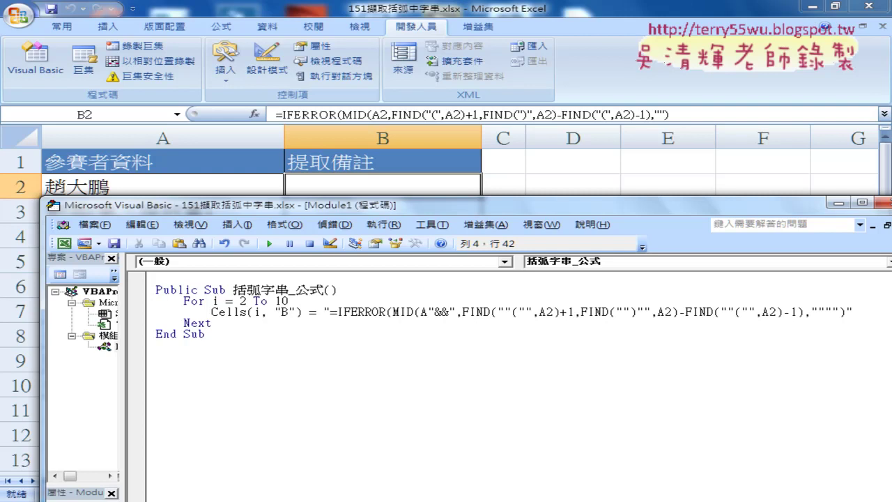
pyautogui.write('i')
pyautogui.press('Left')
pyautogui.press('Left')
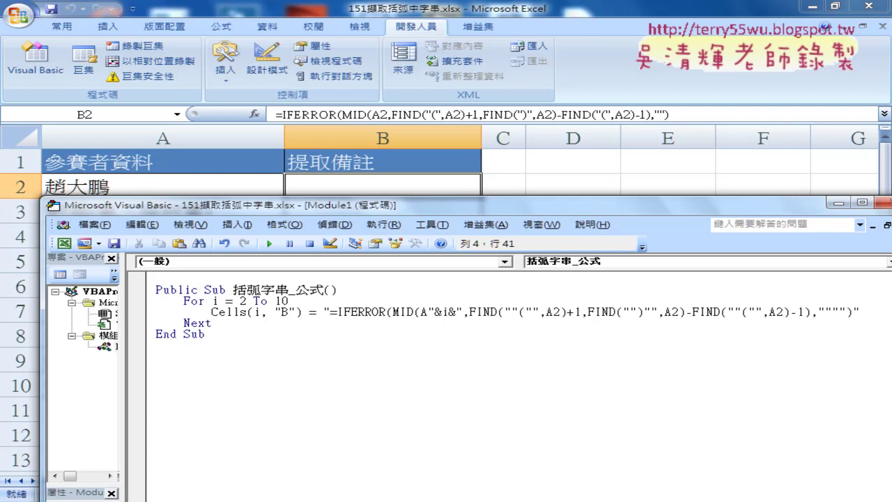
pyautogui.press('Right')
pyautogui.press('Right')
pyautogui.press('Right')
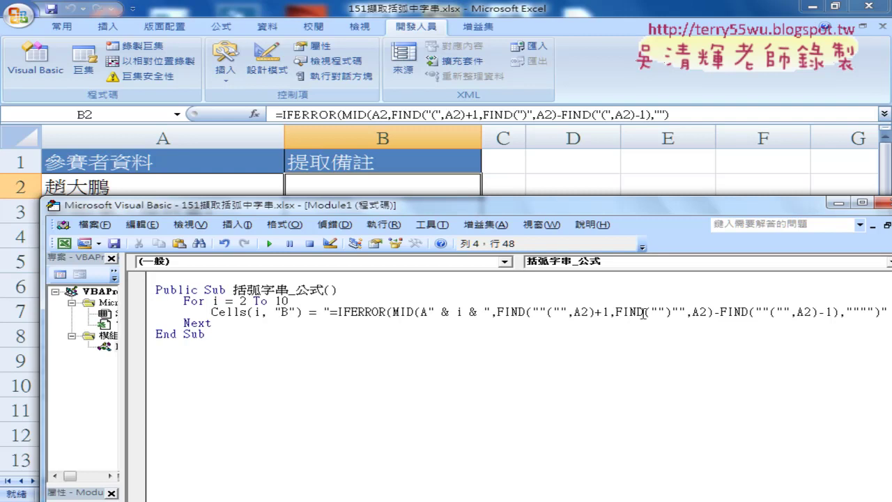
# Step: Replace the A2 in the first FIND with the same " & i & " join
pyautogui.click(590, 312)
pyautogui.hotkey('shift', 'Left')
pyautogui.write('""')
pyautogui.press('Left')
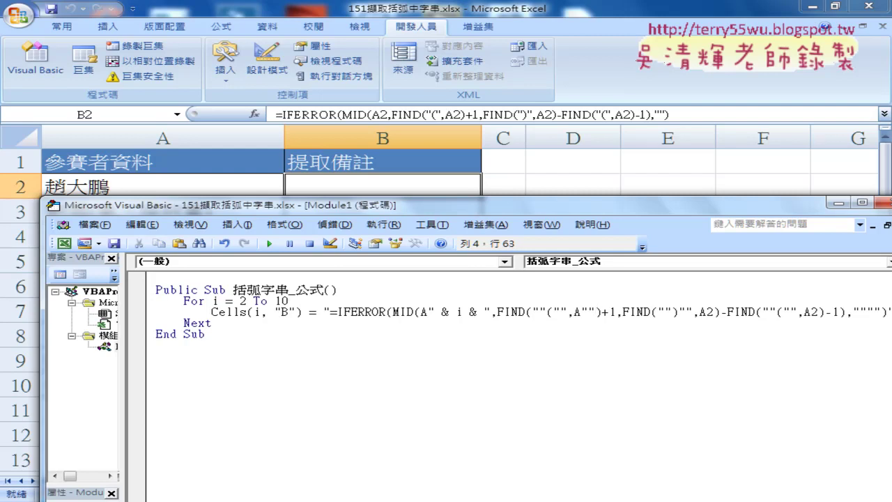
pyautogui.write('&&')
pyautogui.press('Left')
pyautogui.write('i')
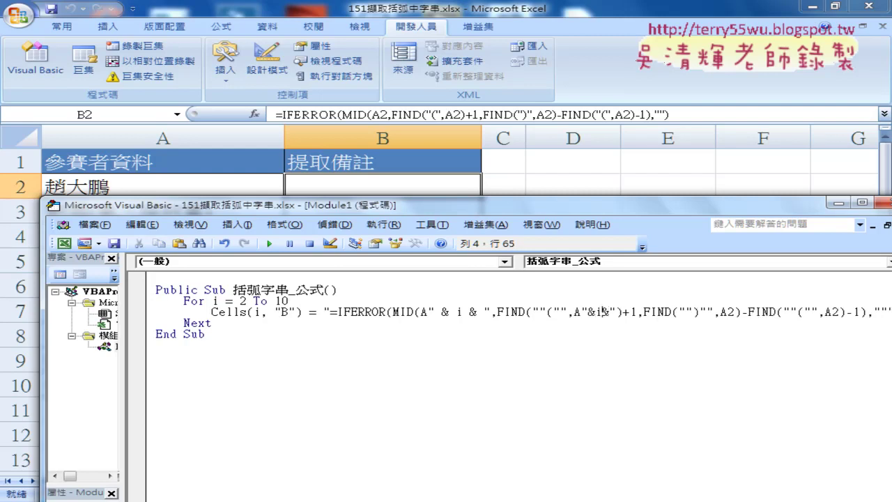
pyautogui.press('Left')
pyautogui.press('Left')
pyautogui.press('Right')
pyautogui.press('Right')
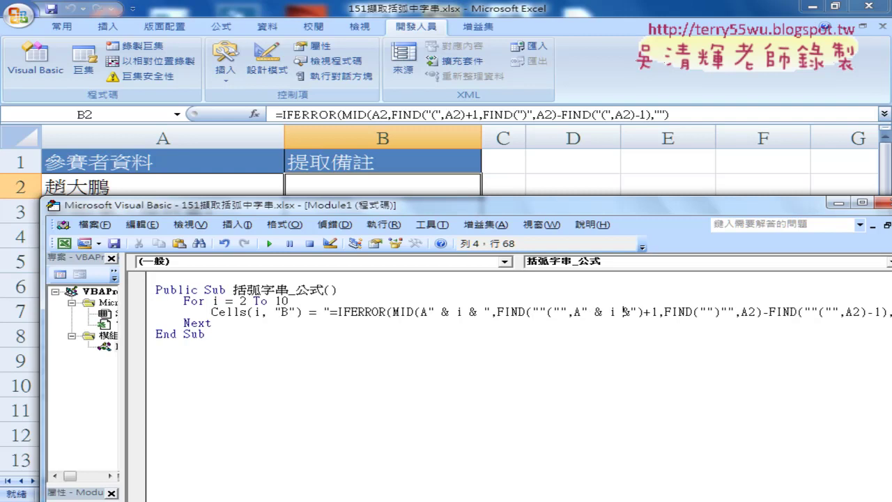
pyautogui.press('Right')
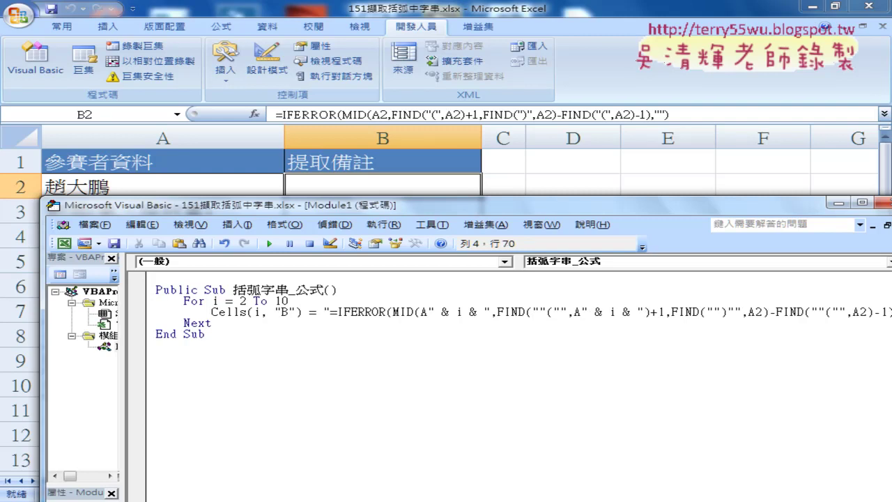
# Step: Copy the " & i & " join and paste it over the second FIND's row 2
pyautogui.moveTo(566, 207); pyautogui.dragTo(431, 149)
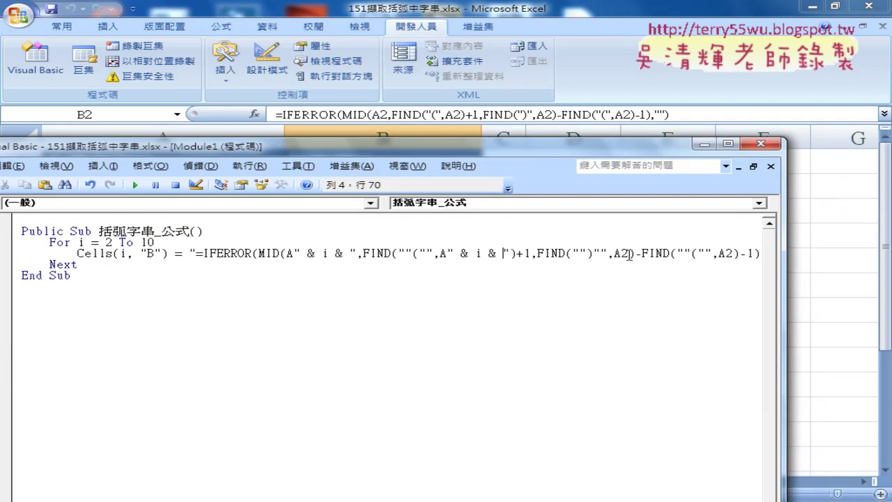
pyautogui.moveTo(447, 253); pyautogui.dragTo(509, 253)
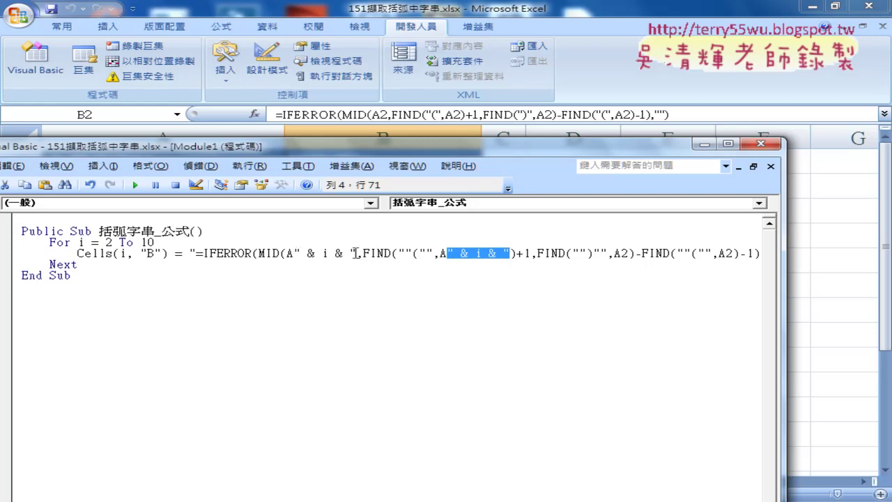
pyautogui.rightClick(493, 257)
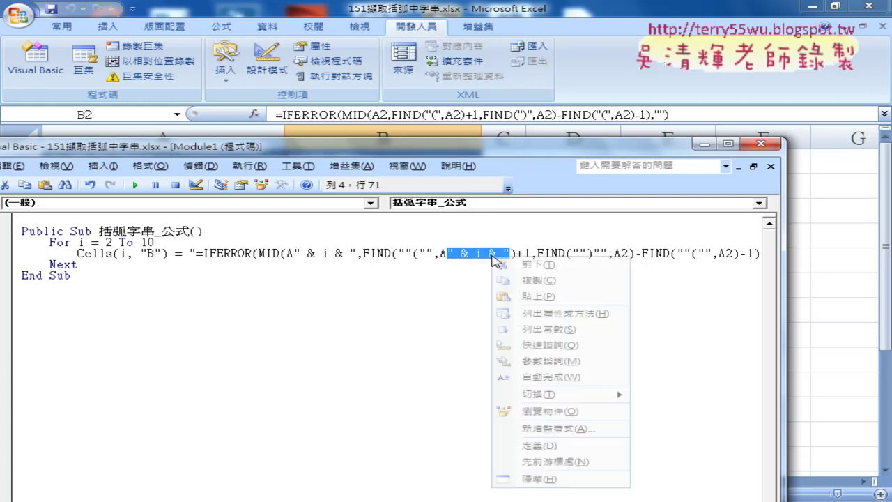
pyautogui.click(528, 281)
pyautogui.moveTo(622, 253); pyautogui.dragTo(628, 254)
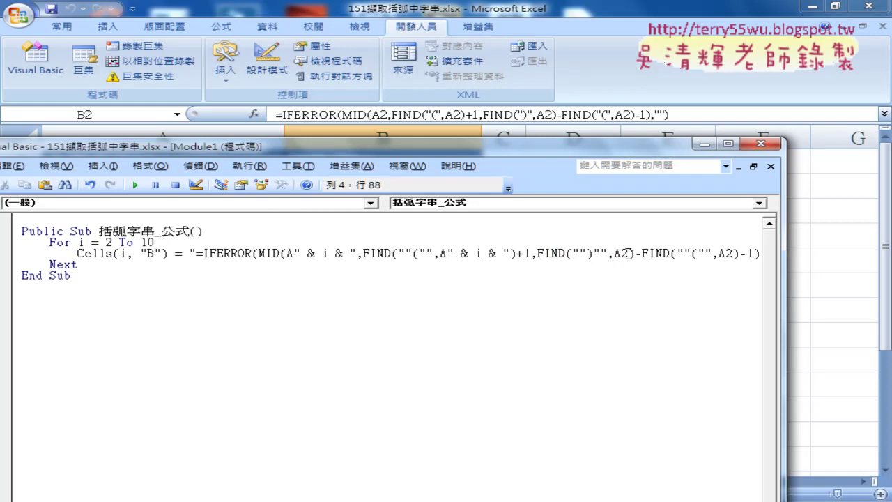
pyautogui.rightClick(628, 258)
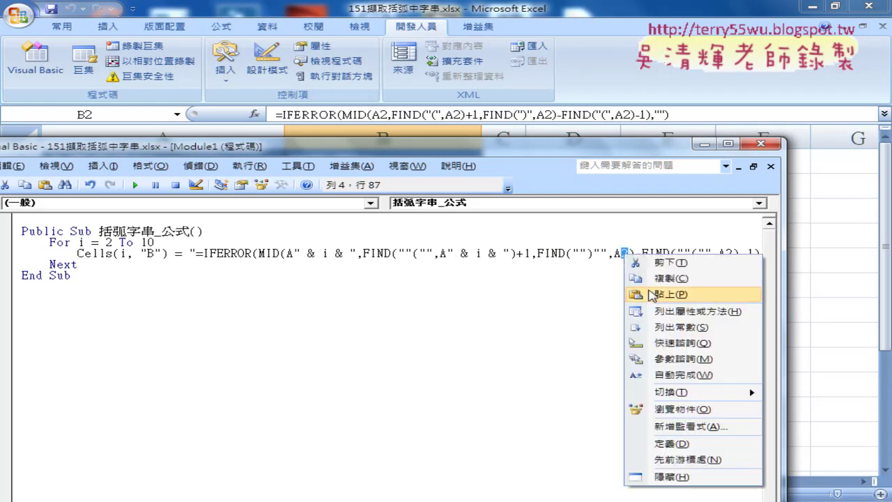
pyautogui.click(649, 293)
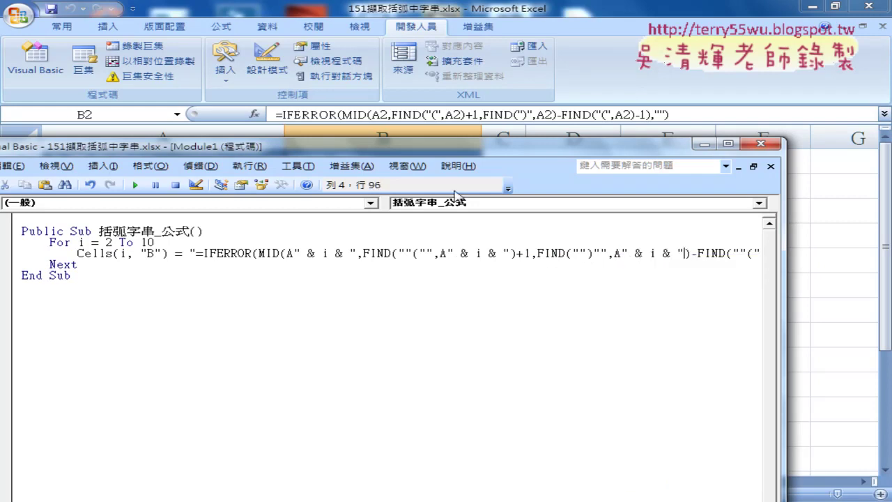
# Step: Paste the " & i & " join over the last A2's row number too
pyautogui.moveTo(468, 154); pyautogui.dragTo(496, 96)
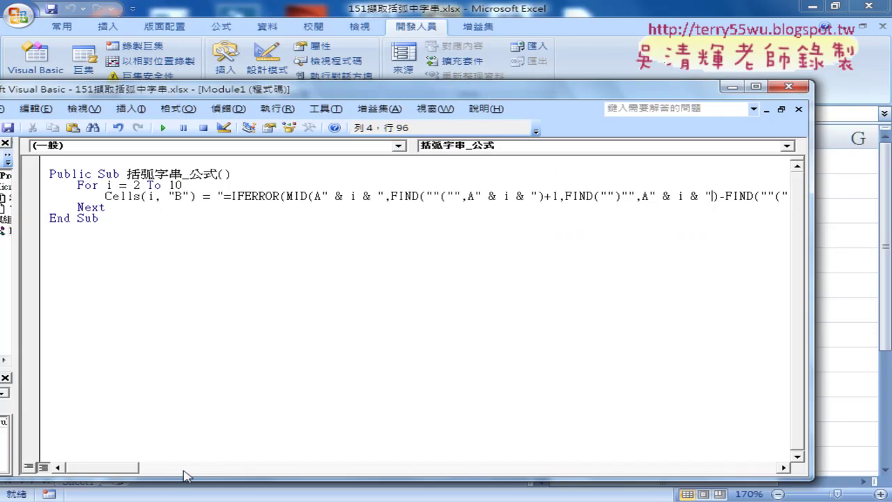
pyautogui.moveTo(104, 471); pyautogui.dragTo(125, 474)
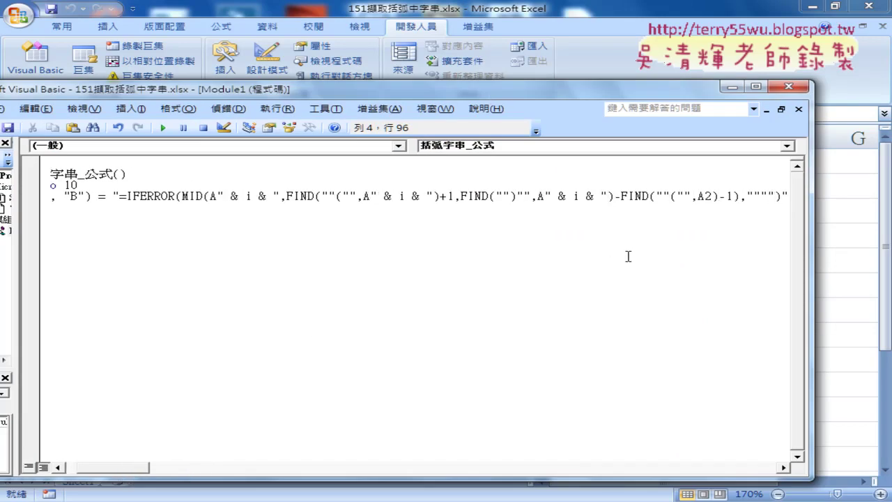
pyautogui.moveTo(714, 198); pyautogui.dragTo(708, 197)
pyautogui.rightClick(709, 199)
pyautogui.click(734, 238)
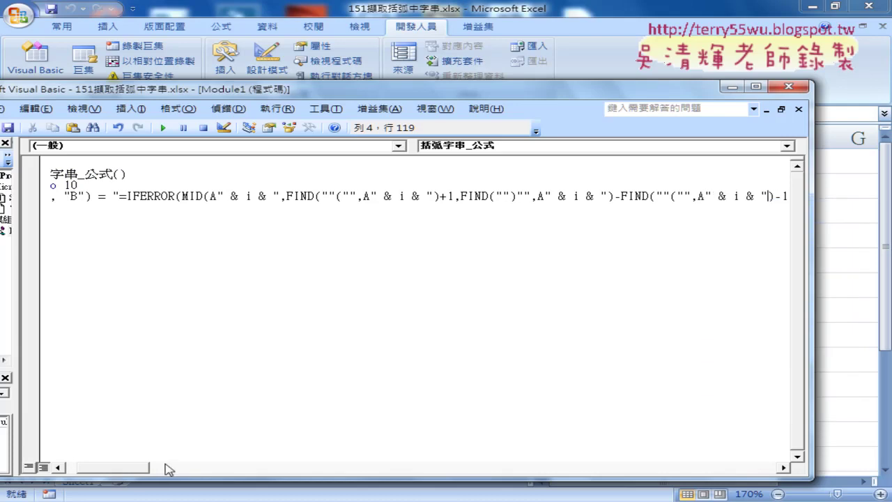
pyautogui.moveTo(129, 473); pyautogui.dragTo(115, 472)
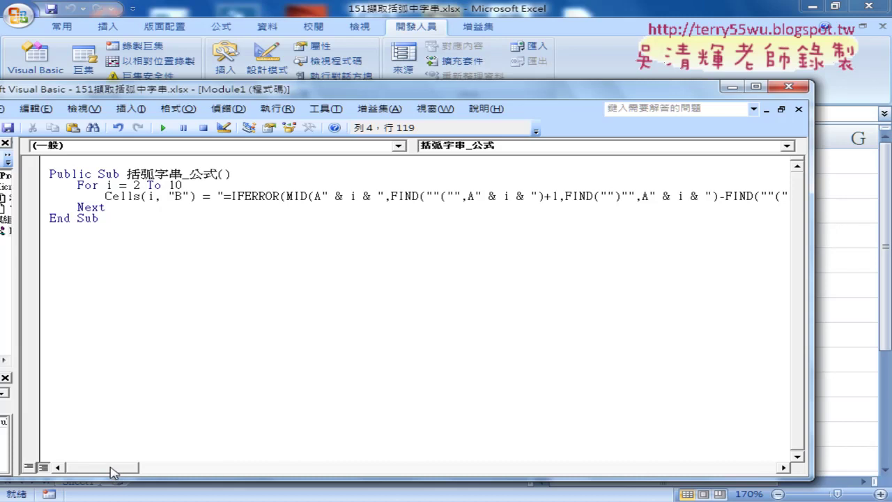
pyautogui.moveTo(290, 90)
pyautogui.mouseDown()
pyautogui.moveTo(542, 119)
pyautogui.moveTo(630, 53)
pyautogui.mouseUp()
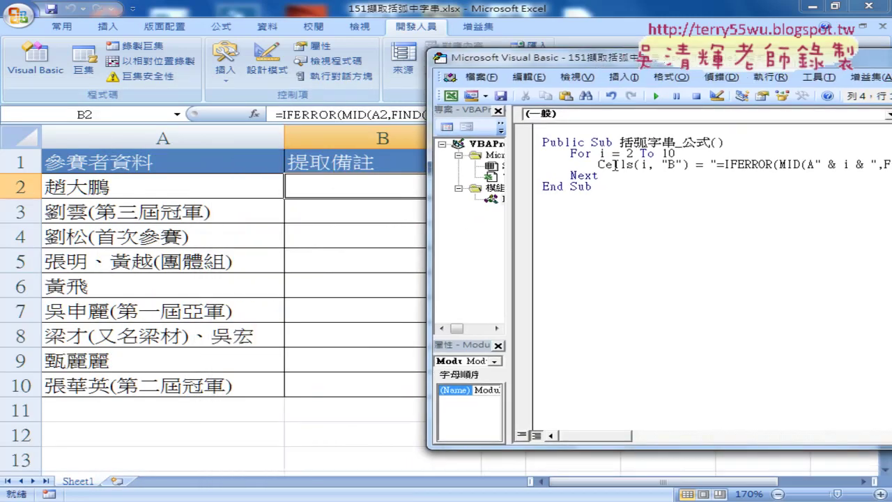
# Step: Run 括弧字串_公式 to fill column B, then Ctrl-drag a copy of the procedure below
pyautogui.click(656, 96)
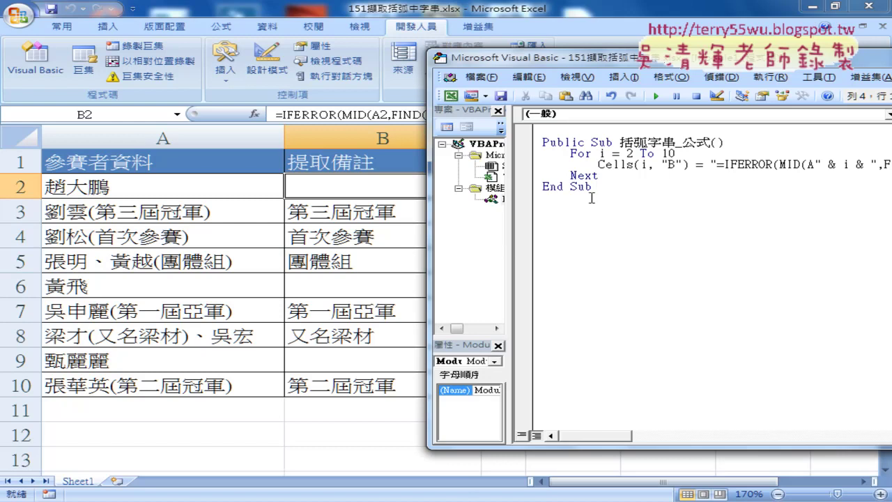
pyautogui.moveTo(592, 187); pyautogui.dragTo(543, 142)
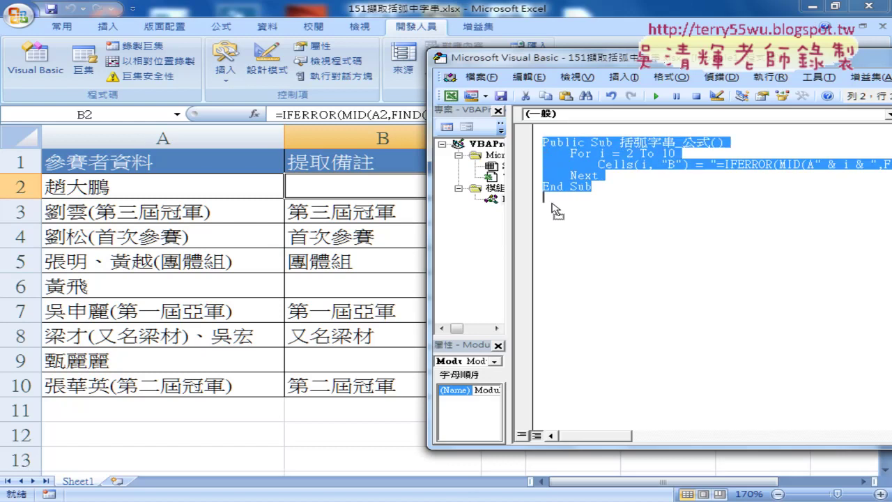
pyautogui.press('ctrl')
pyautogui.moveTo(556, 211); pyautogui.dragTo(555, 210)
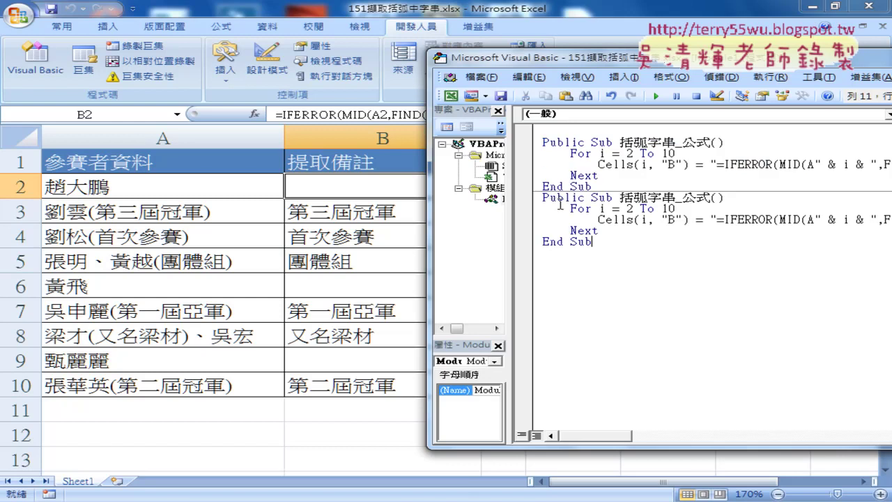
# Step: Rename the copied procedure 清除 and set its Cells(i, "B") assignment to ""
pyautogui.doubleClick(704, 198)
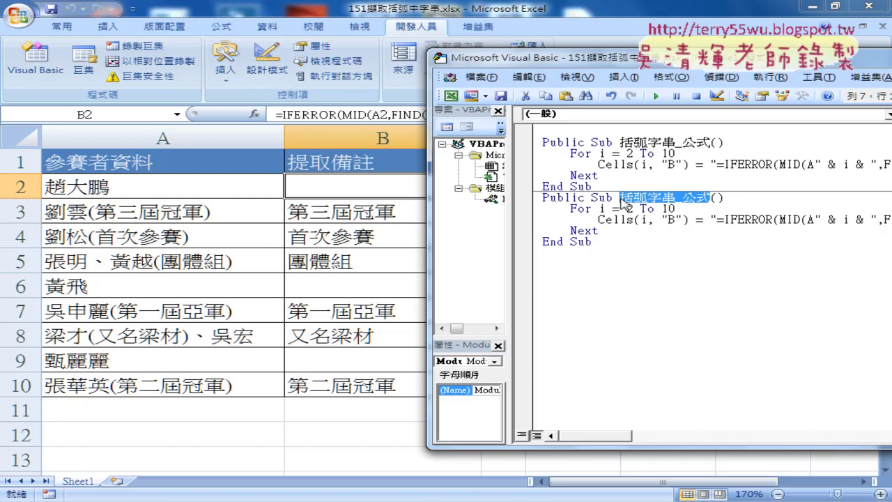
pyautogui.moveTo(622, 200); pyautogui.dragTo(622, 204)
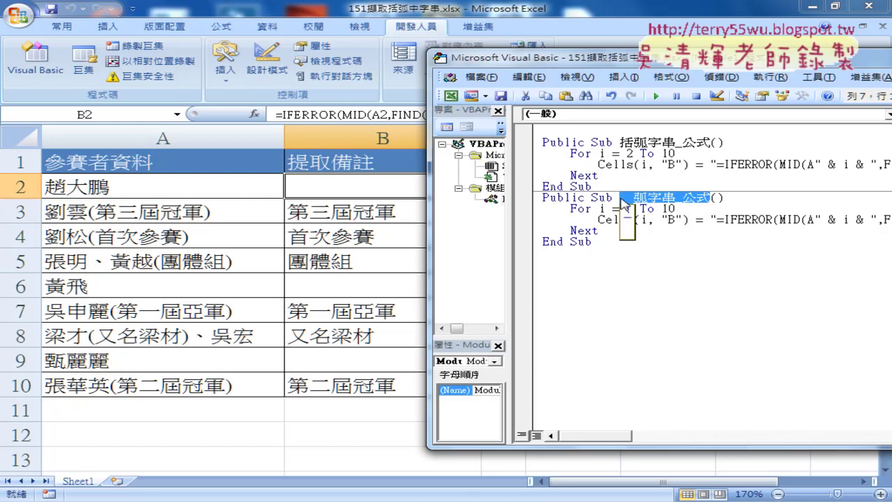
pyautogui.write('清')
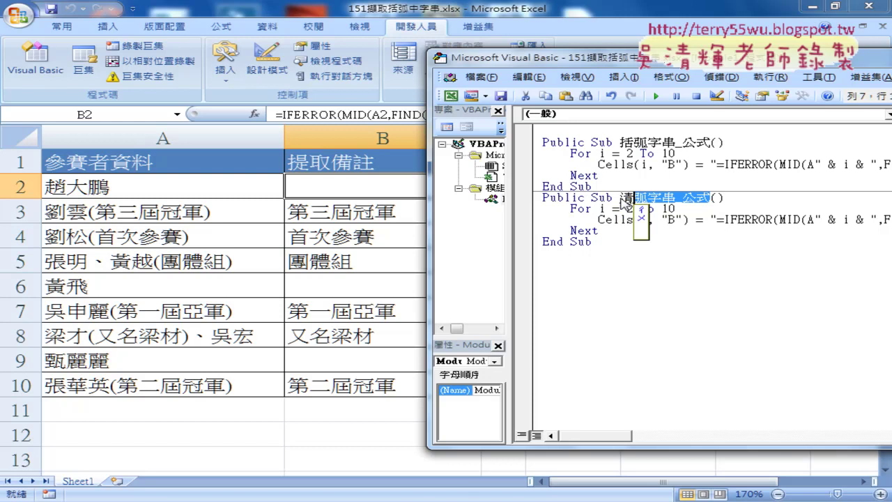
pyautogui.write('除')
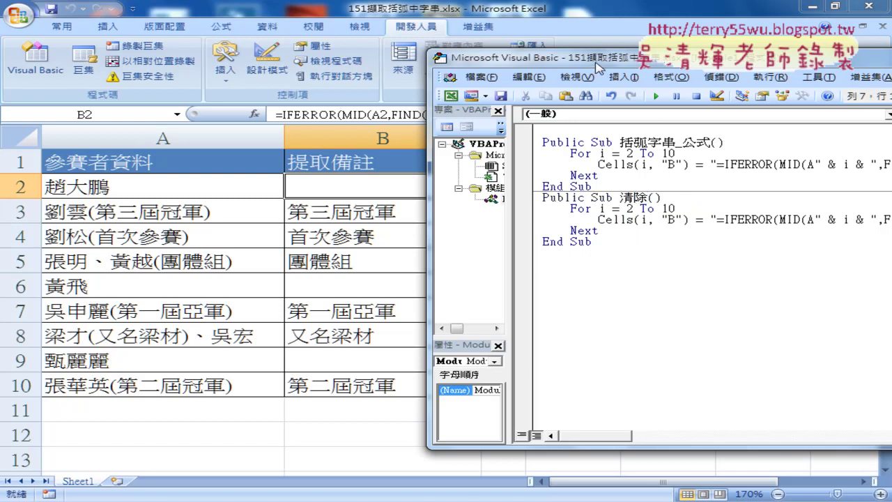
pyautogui.moveTo(597, 60); pyautogui.dragTo(528, 59)
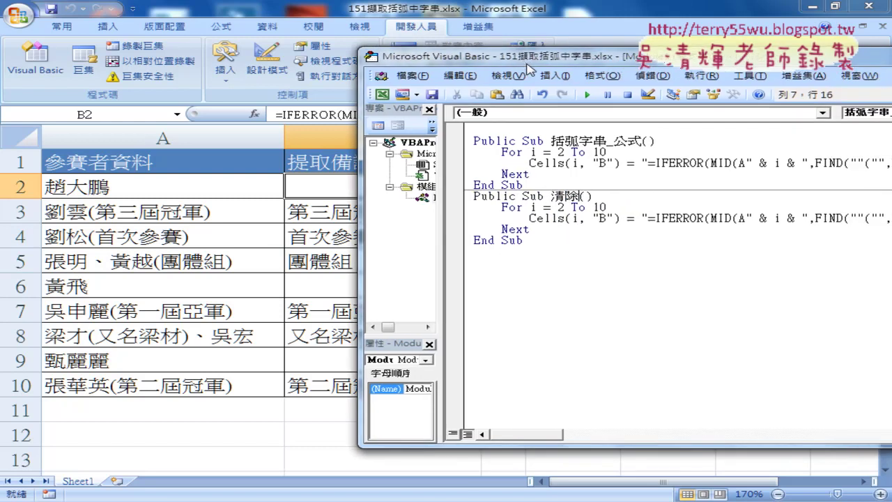
pyautogui.click(644, 218)
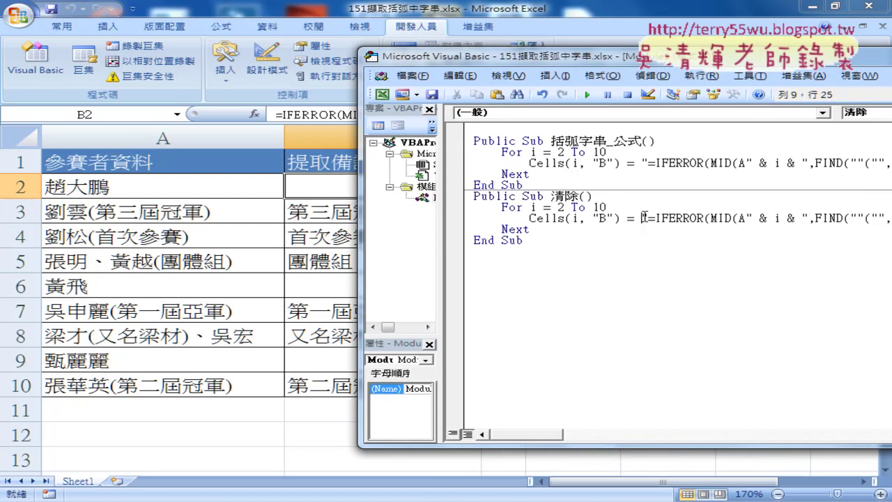
pyautogui.hotkey('shift', 'End')
pyautogui.press('Delete')
pyautogui.write('"')
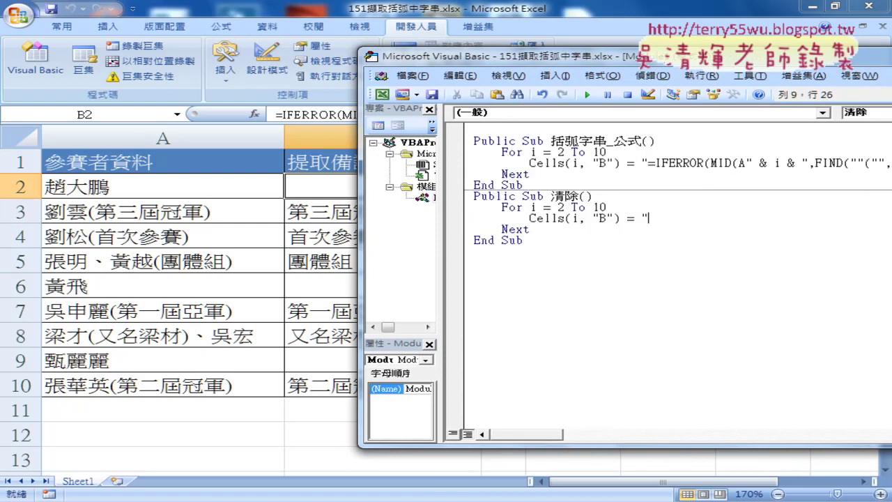
pyautogui.write('"')
# Step: Run 清除 to empty B2:B10, then run 括弧字串_公式 to refill column B
pyautogui.click(572, 218)
pyautogui.click(586, 100)
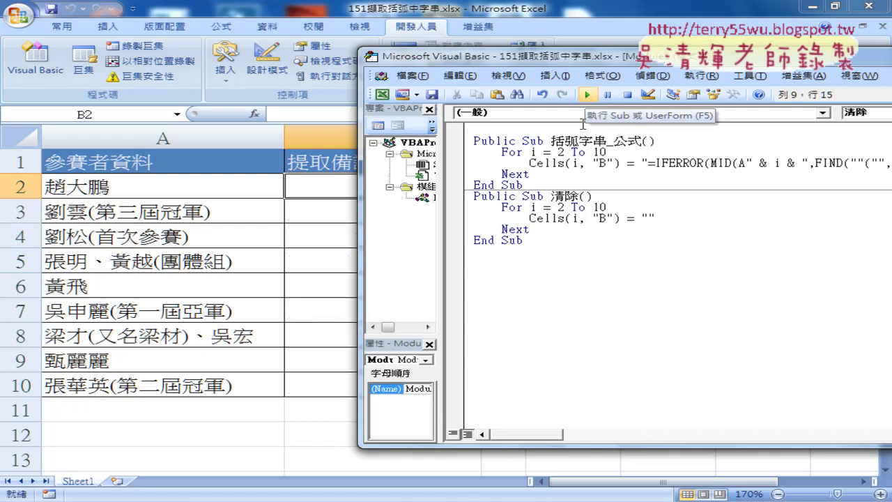
pyautogui.press('Up')
pyautogui.press('Up')
pyautogui.press('Up')
pyautogui.click(589, 95)
pyautogui.click(338, 212)
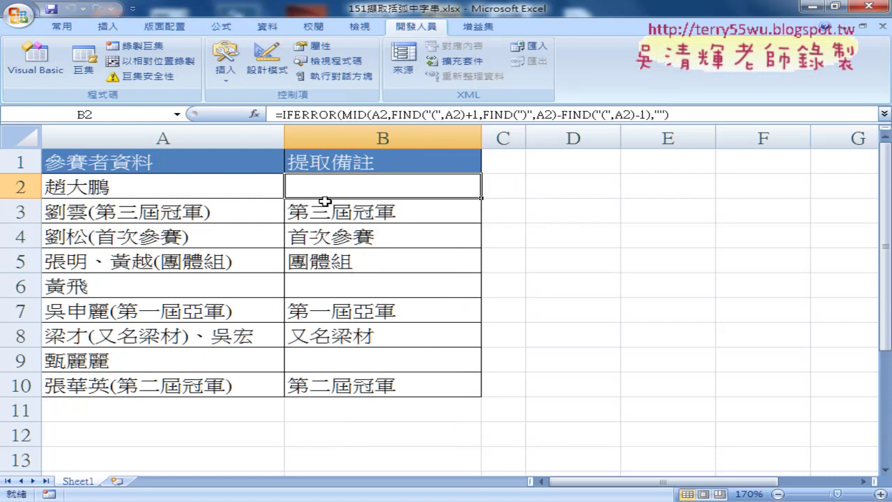
pyautogui.click(226, 69)
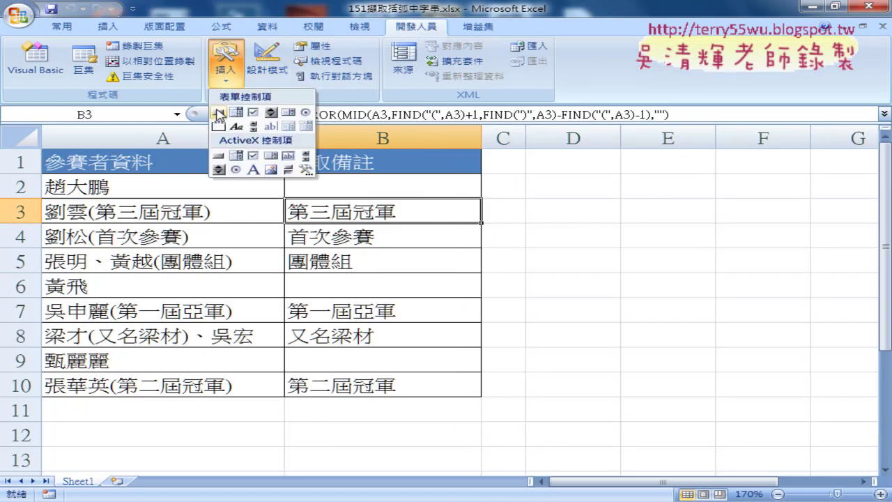
# Step: Draw a form button across D2:E2, assign 括弧字串_公式, and label it 括弧字串_公式
pyautogui.click(220, 113)
pyautogui.moveTo(521, 165); pyautogui.dragTo(674, 195)
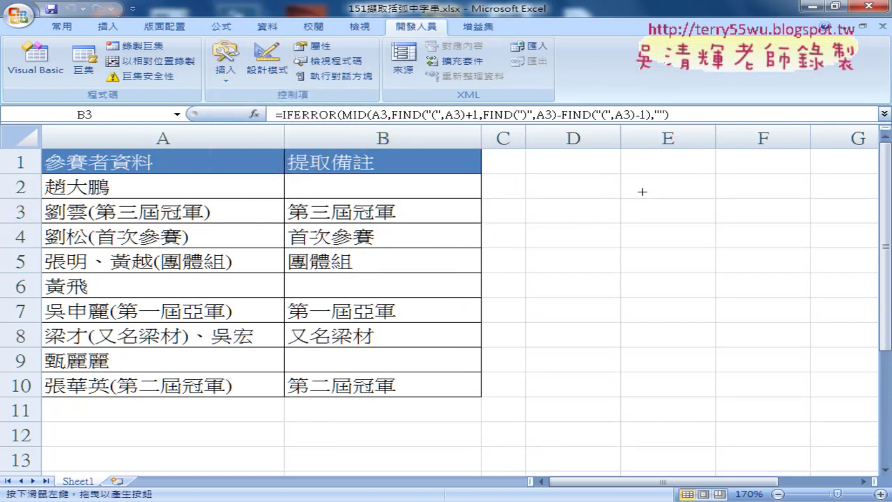
pyautogui.click(544, 296)
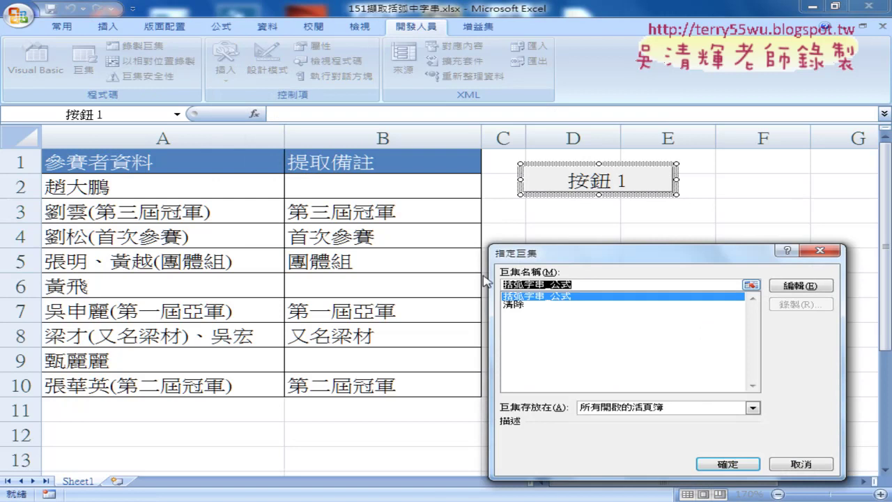
pyautogui.click(727, 464)
pyautogui.write('括弧字串_公式')
pyautogui.click(665, 243)
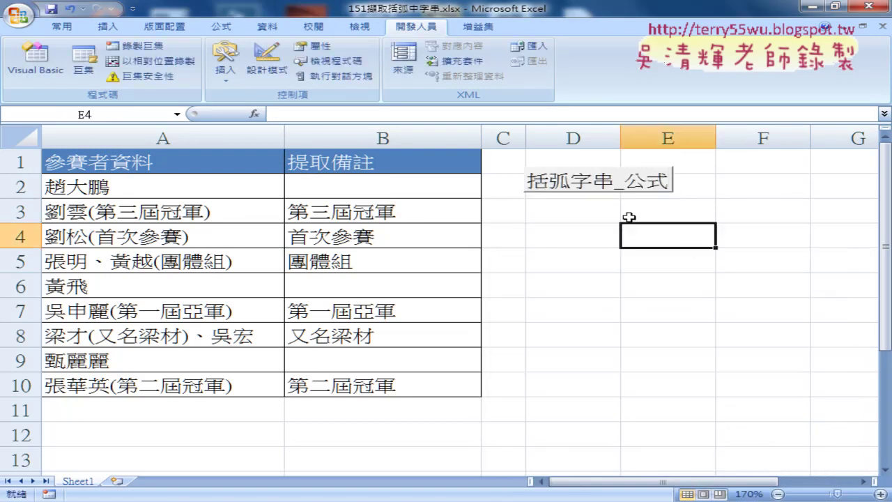
# Step: Copy the button and place the duplicate just below the first one
pyautogui.rightClick(611, 181)
pyautogui.click(639, 205)
pyautogui.click(514, 207)
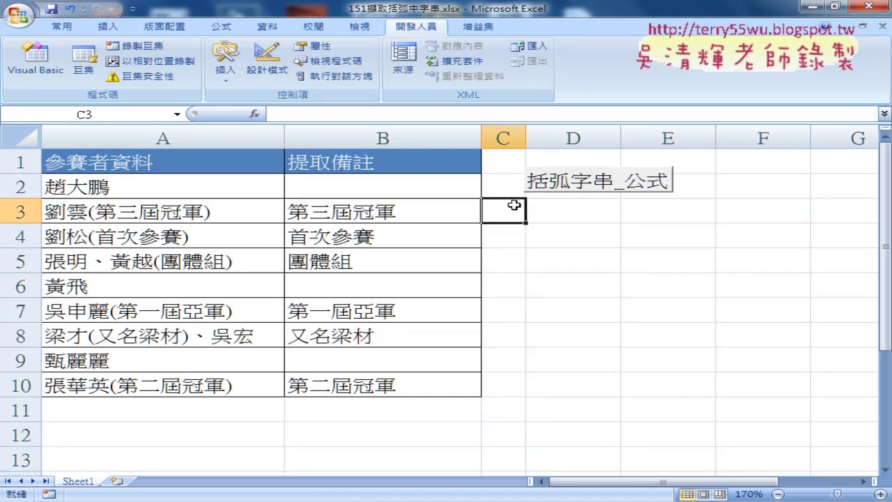
pyautogui.hotkey('ctrl', 'v')
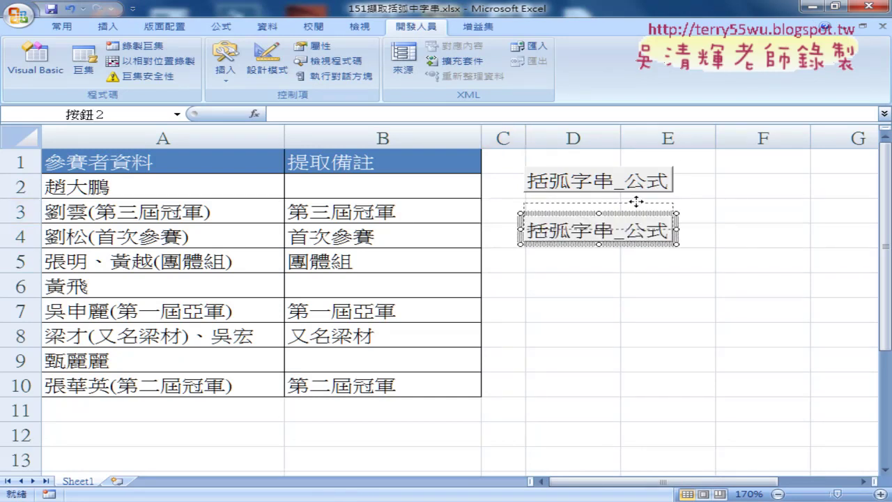
pyautogui.moveTo(633, 210); pyautogui.dragTo(633, 196)
pyautogui.click(730, 262)
# Step: Assign the 清除 macro to the copy, relabel it 清除, and test both buttons
pyautogui.rightClick(632, 230)
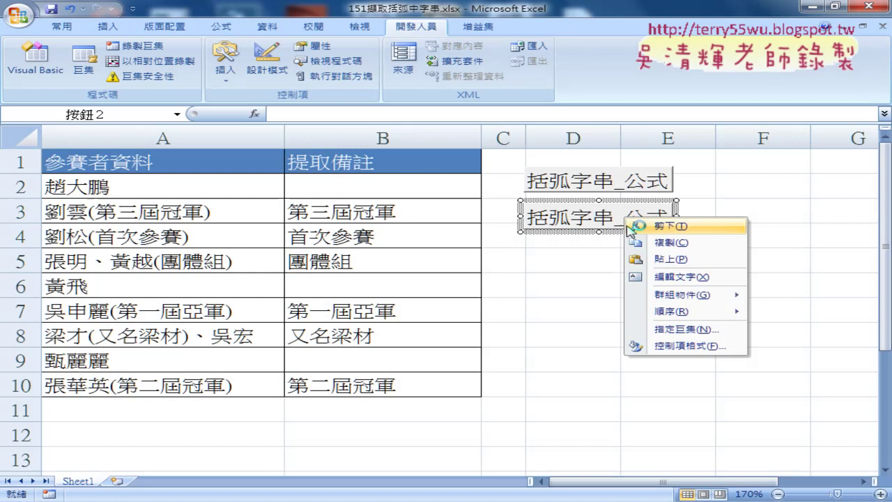
pyautogui.click(679, 336)
pyautogui.click(544, 264)
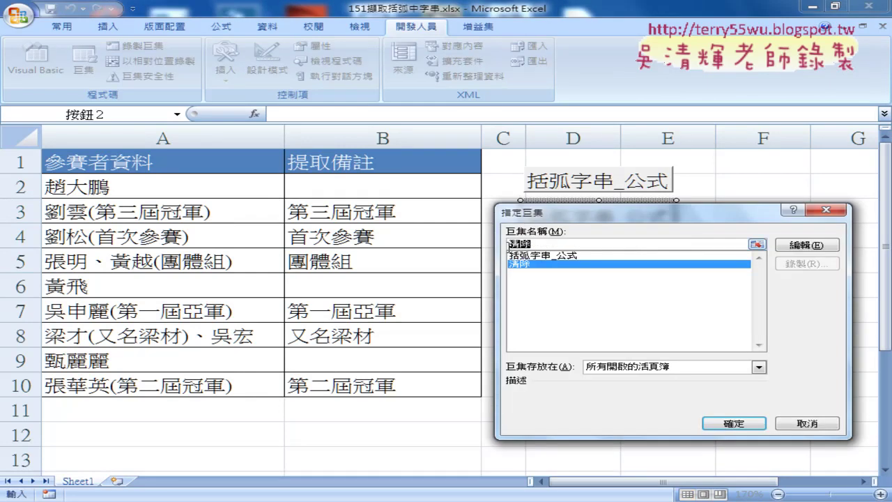
pyautogui.click(734, 423)
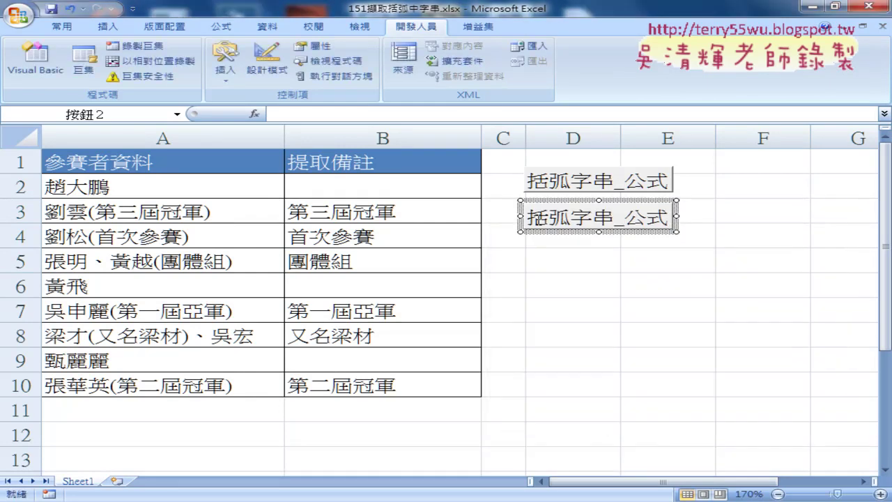
pyautogui.moveTo(530, 217); pyautogui.dragTo(757, 225)
pyautogui.write('清除')
pyautogui.click(750, 280)
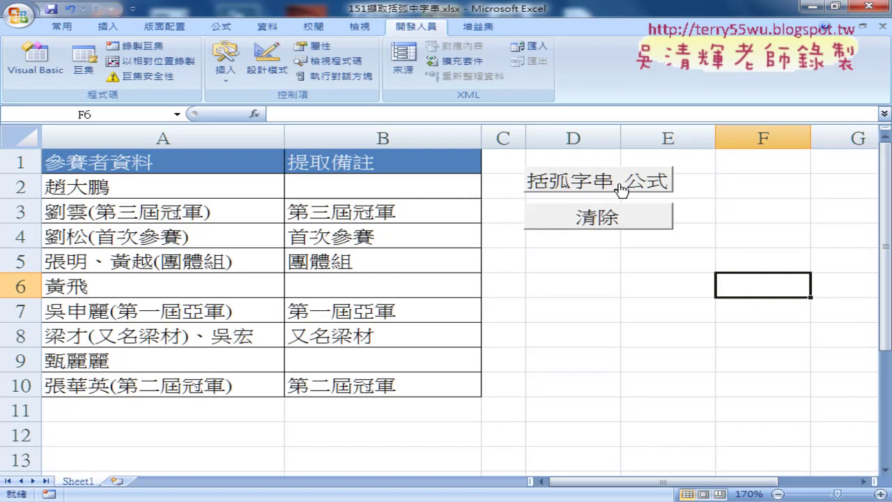
pyautogui.click(618, 224)
pyautogui.click(620, 193)
pyautogui.click(391, 186)
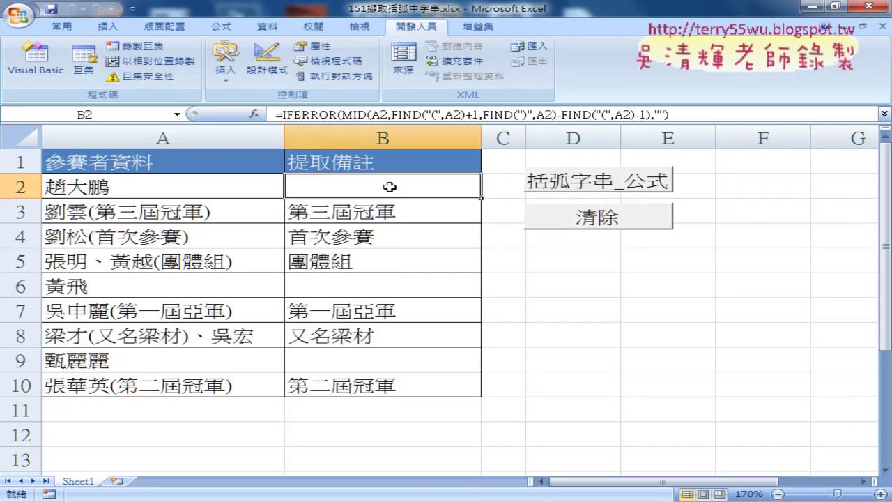
pyautogui.click(385, 212)
pyautogui.click(390, 235)
pyautogui.click(388, 261)
pyautogui.click(592, 215)
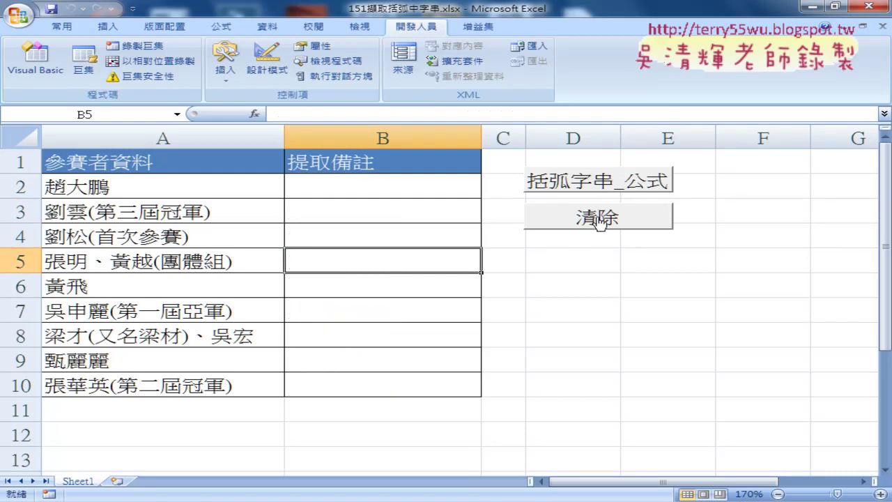
pyautogui.click(626, 183)
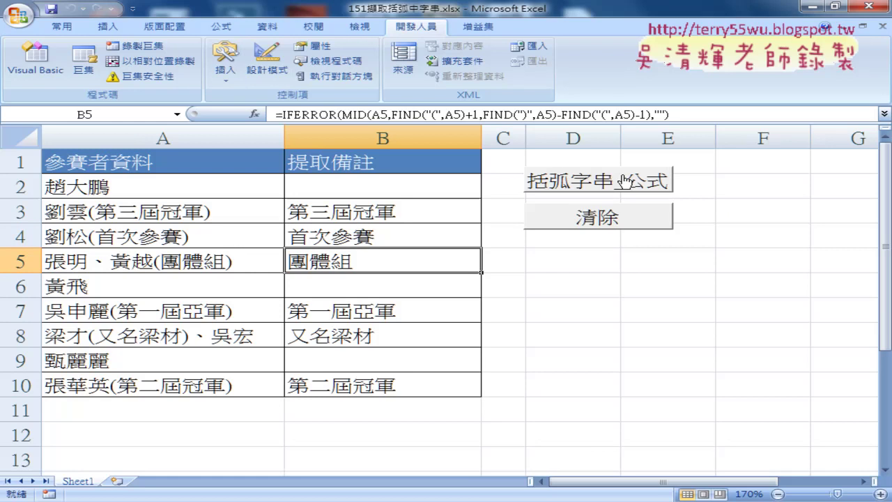
pyautogui.click(630, 255)
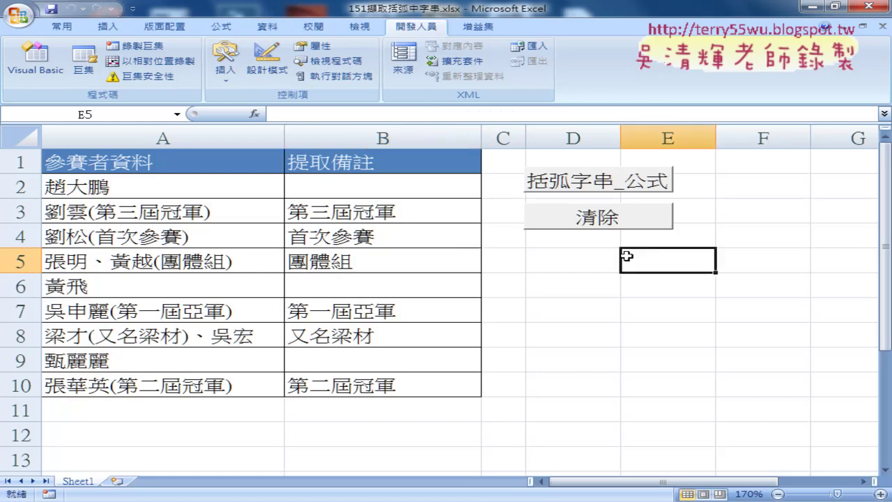
# Step: Open the Visual Basic editor and review Module1's Cells(i, "B") loops in both macros
pyautogui.click(41, 70)
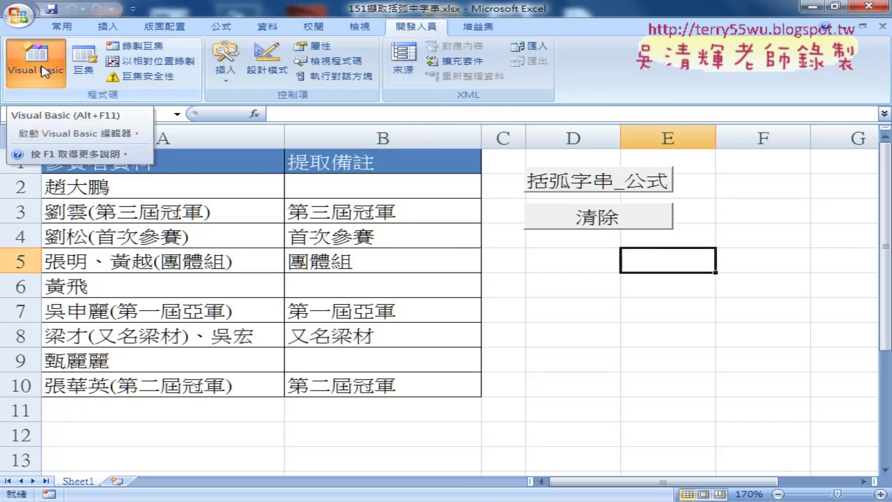
pyautogui.moveTo(492, 63); pyautogui.dragTo(276, 60)
pyautogui.click(340, 73)
pyautogui.click(368, 87)
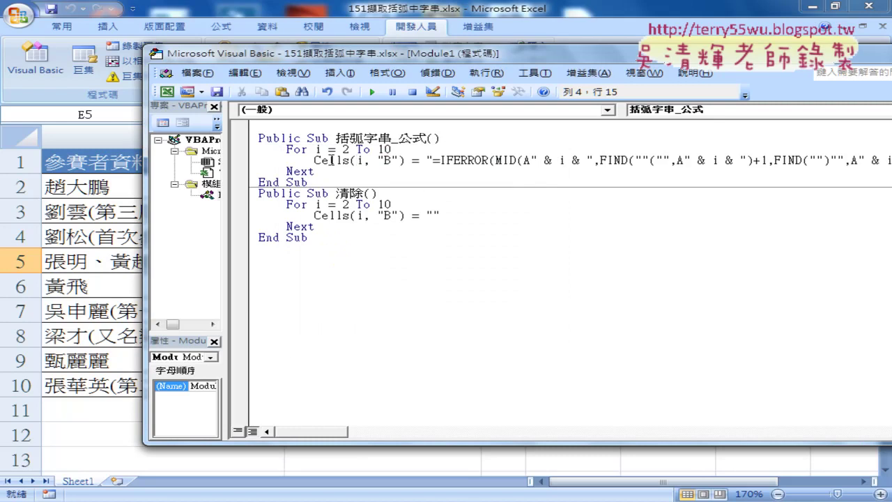
pyautogui.moveTo(314, 160); pyautogui.dragTo(405, 161)
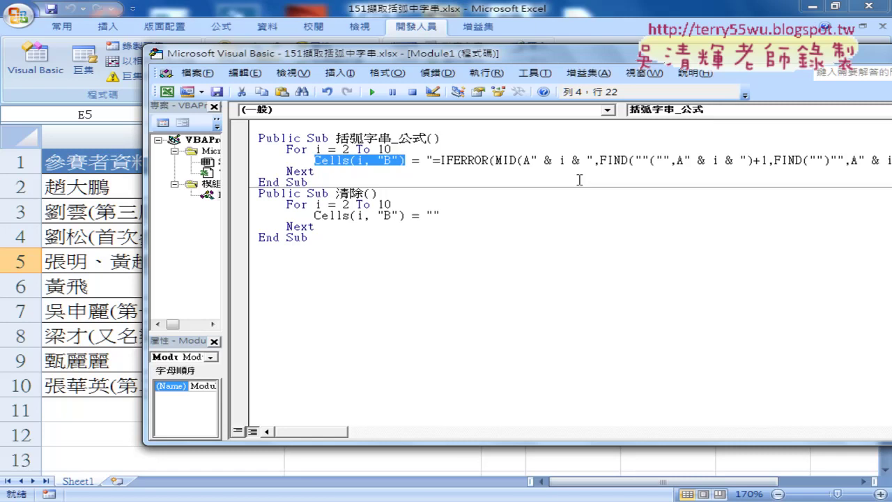
pyautogui.moveTo(593, 160); pyautogui.dragTo(531, 161)
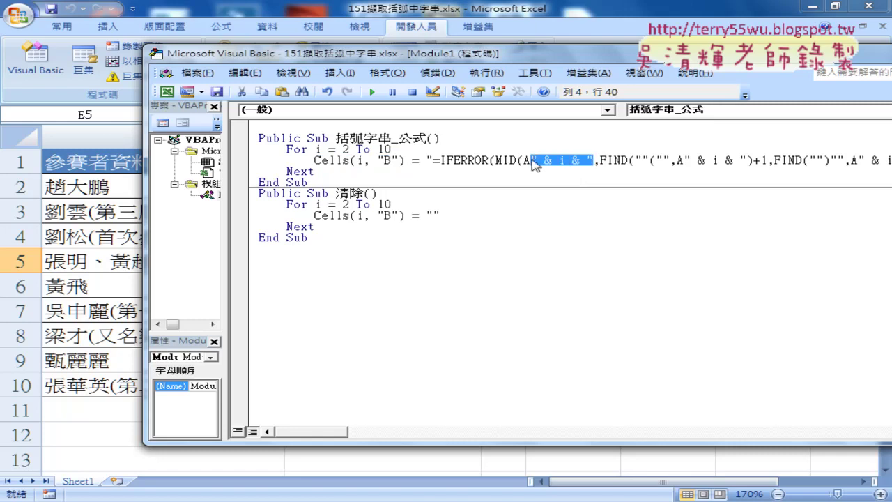